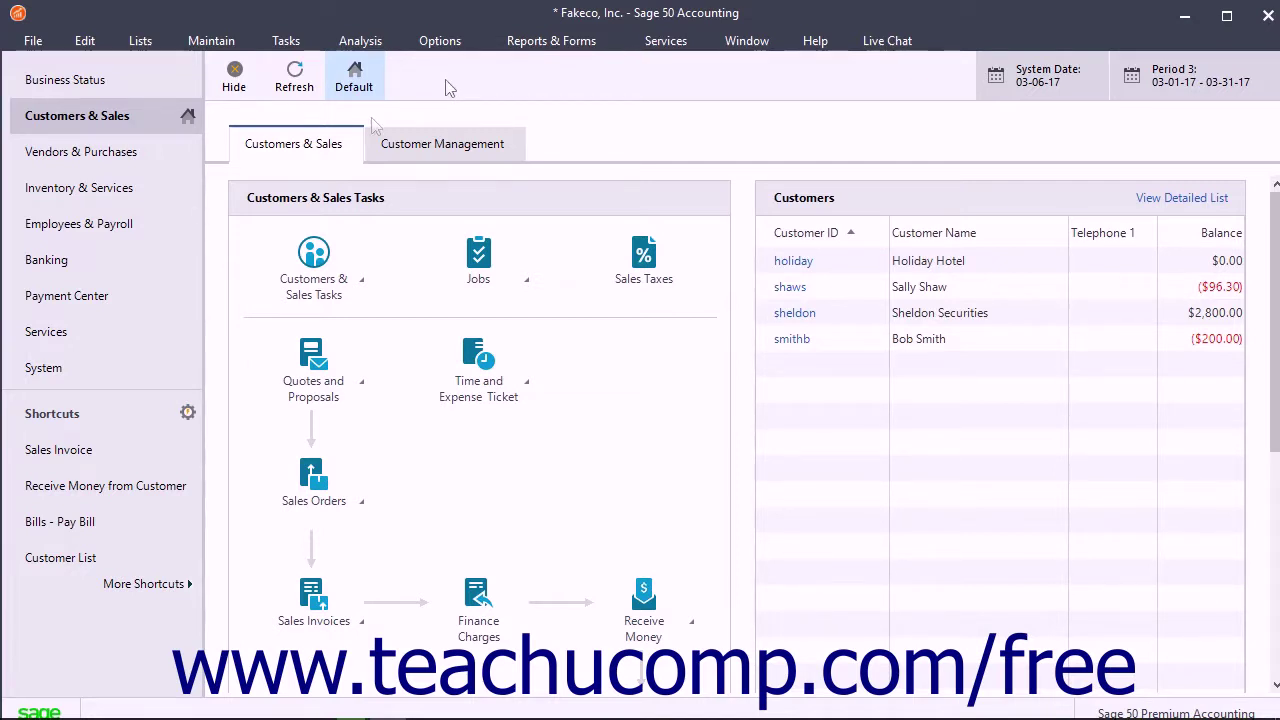
# In Maintain Customers/Prospects, create customer ID devoni named Devon Industries.
pyautogui.click(224, 42)
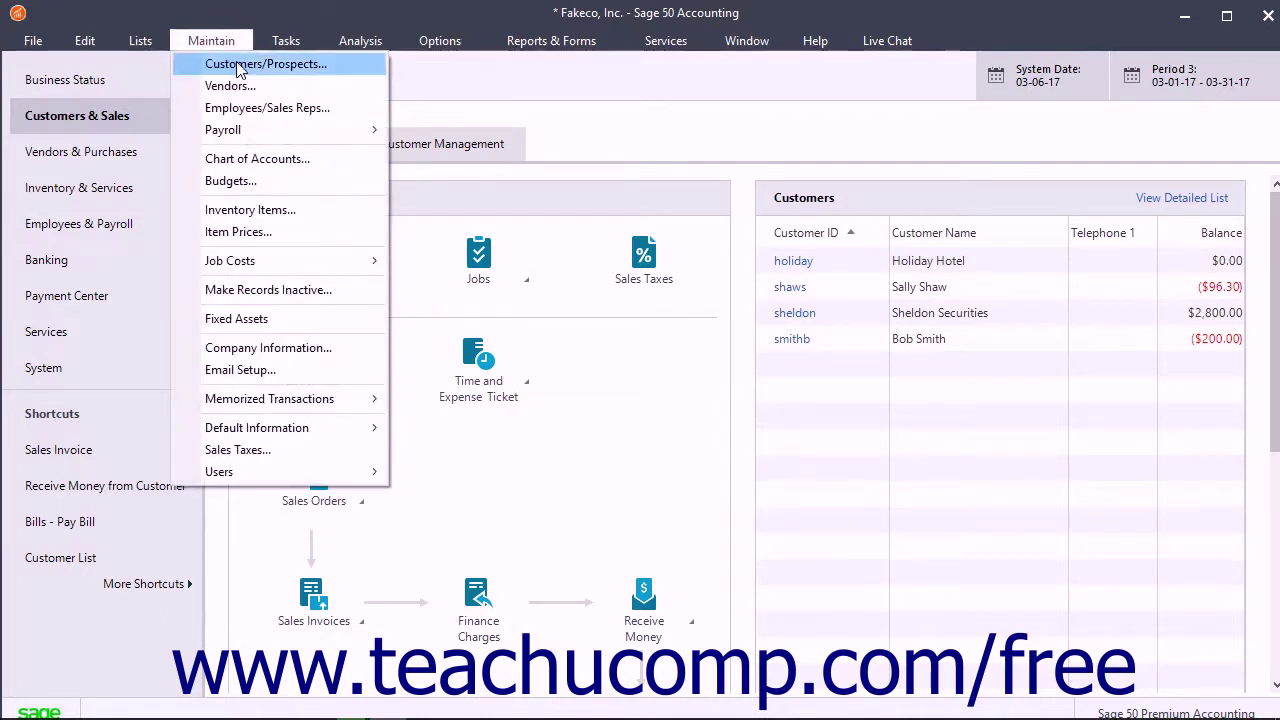
pyautogui.click(239, 66)
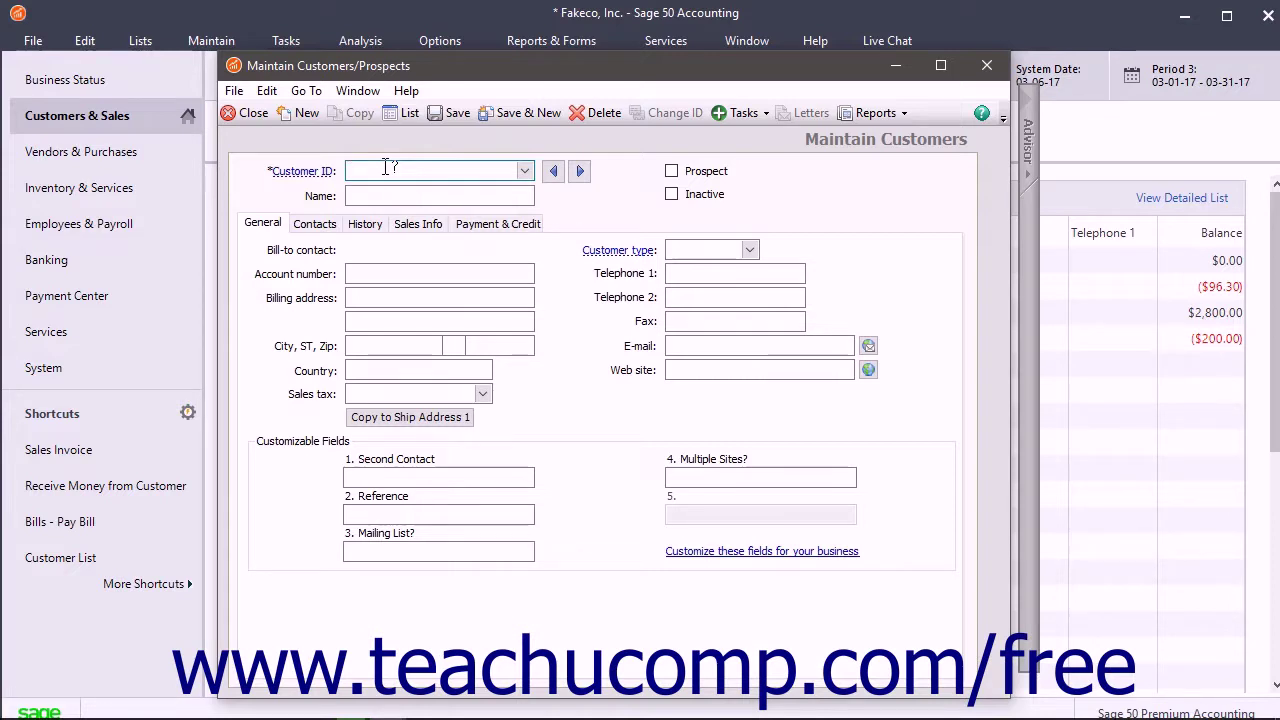
pyautogui.write('devo')
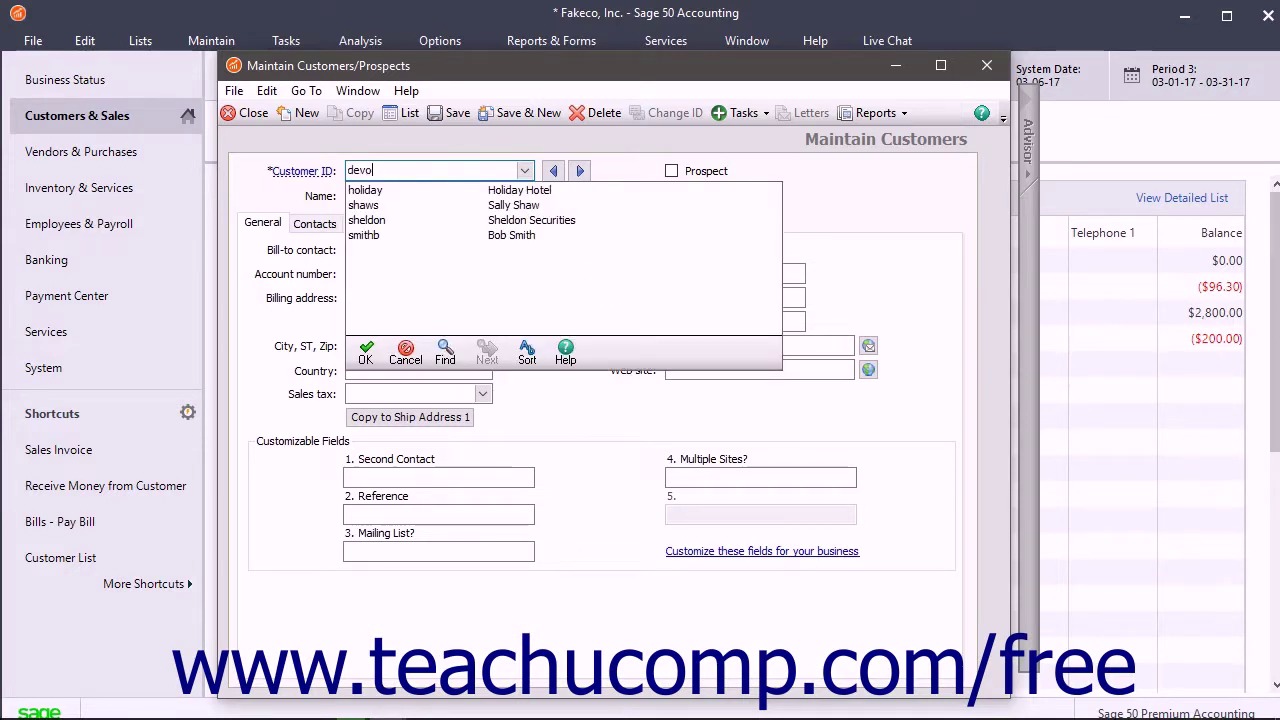
pyautogui.write('ni')
pyautogui.press('Tab')
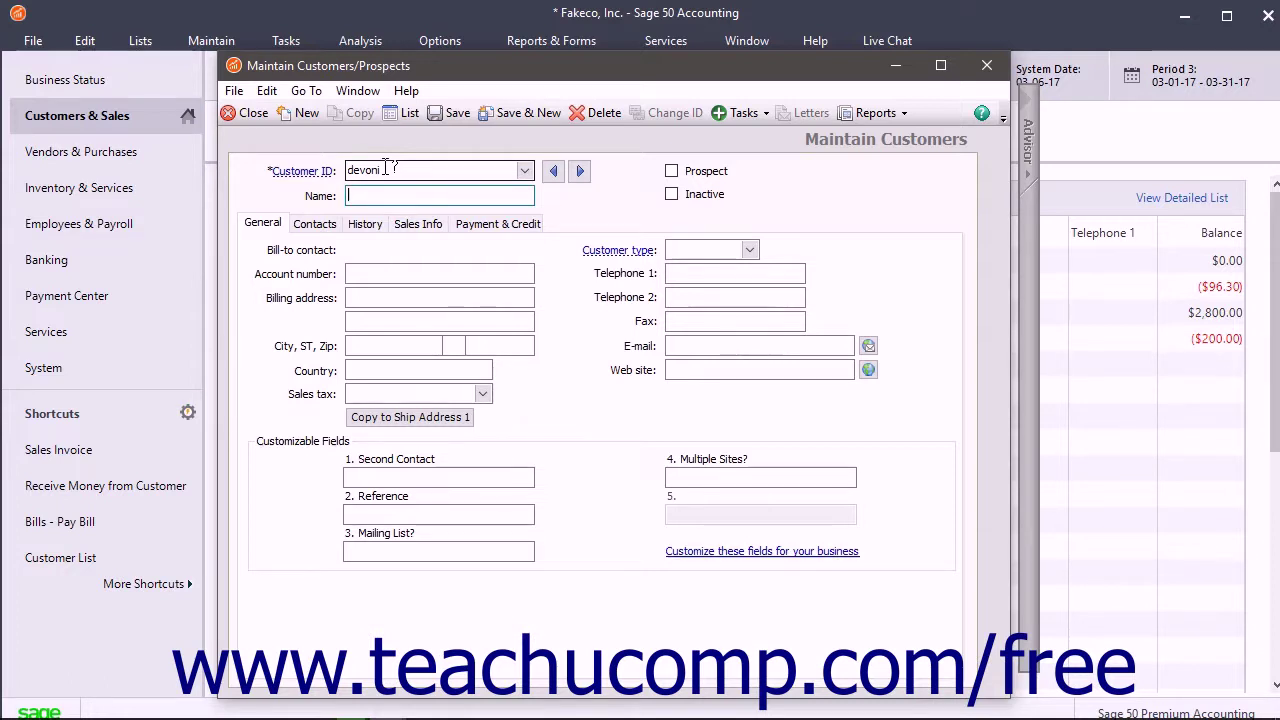
pyautogui.write('D')
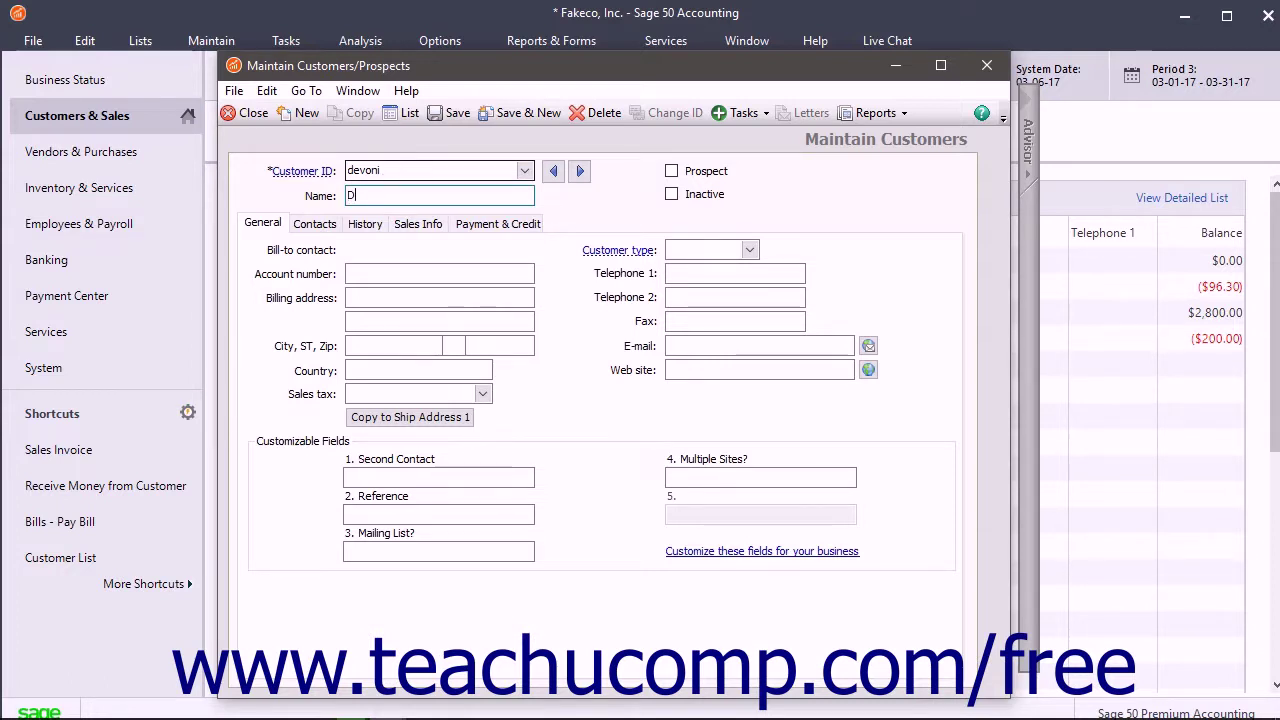
pyautogui.write('evon Industries')
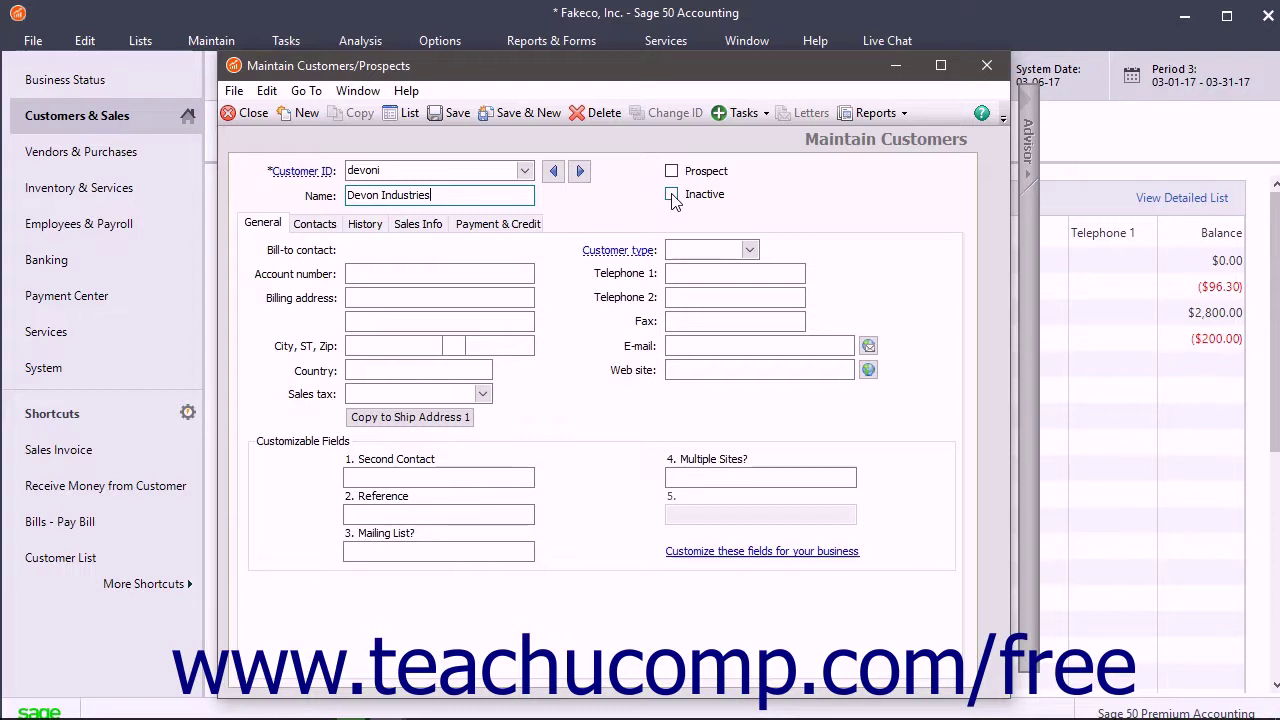
pyautogui.click(276, 225)
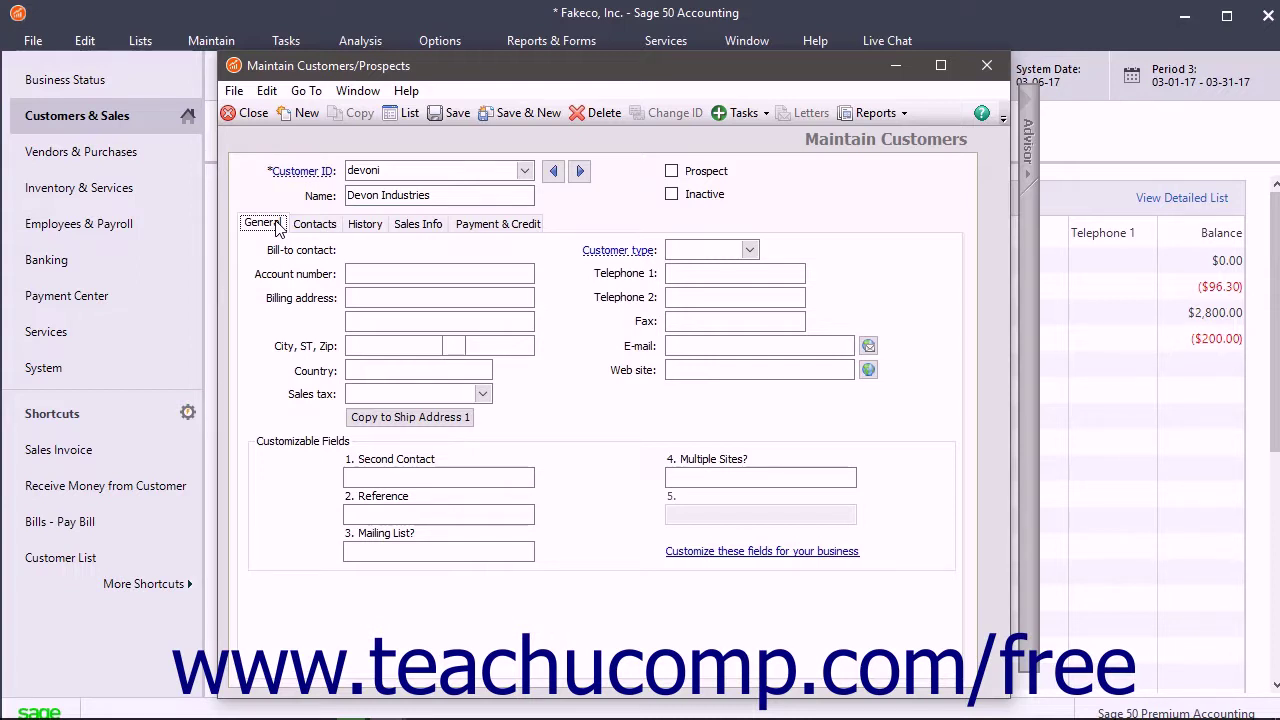
# Enter the East Lansing, MI billing address and apply the TAXCODE sales tax.
pyautogui.click(361, 273)
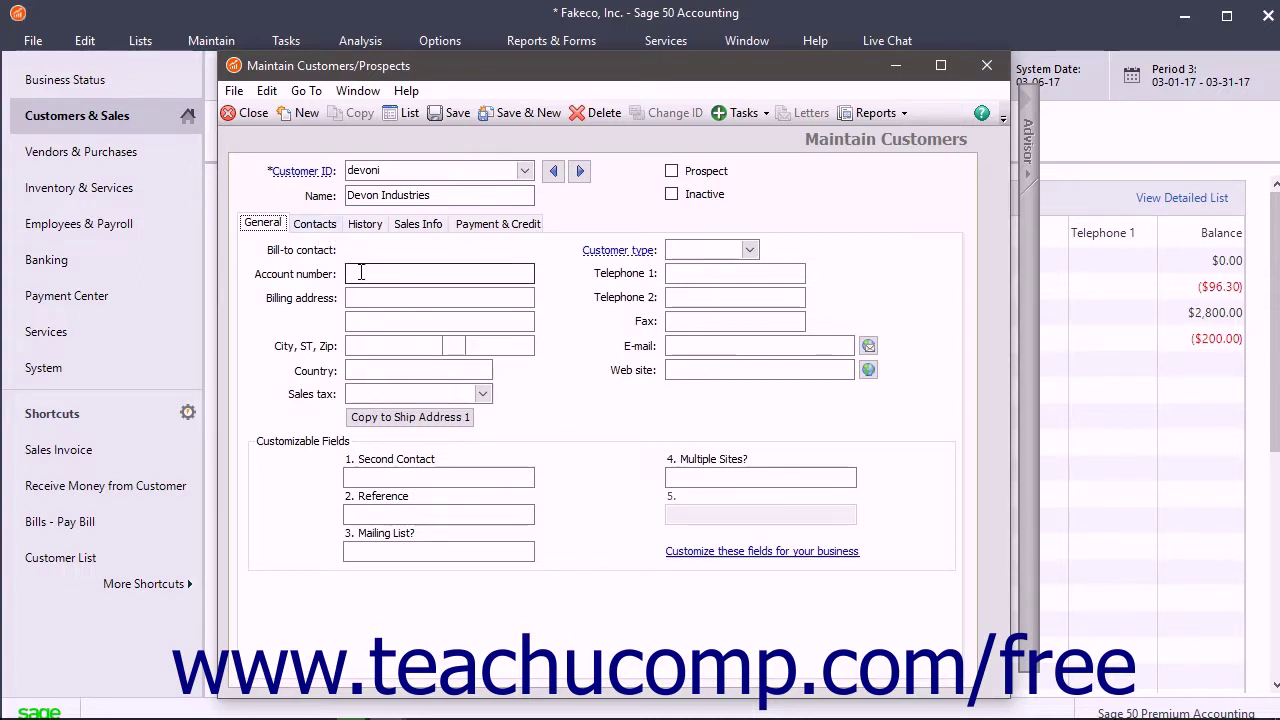
pyautogui.click(361, 273)
pyautogui.write('100 Main St.')
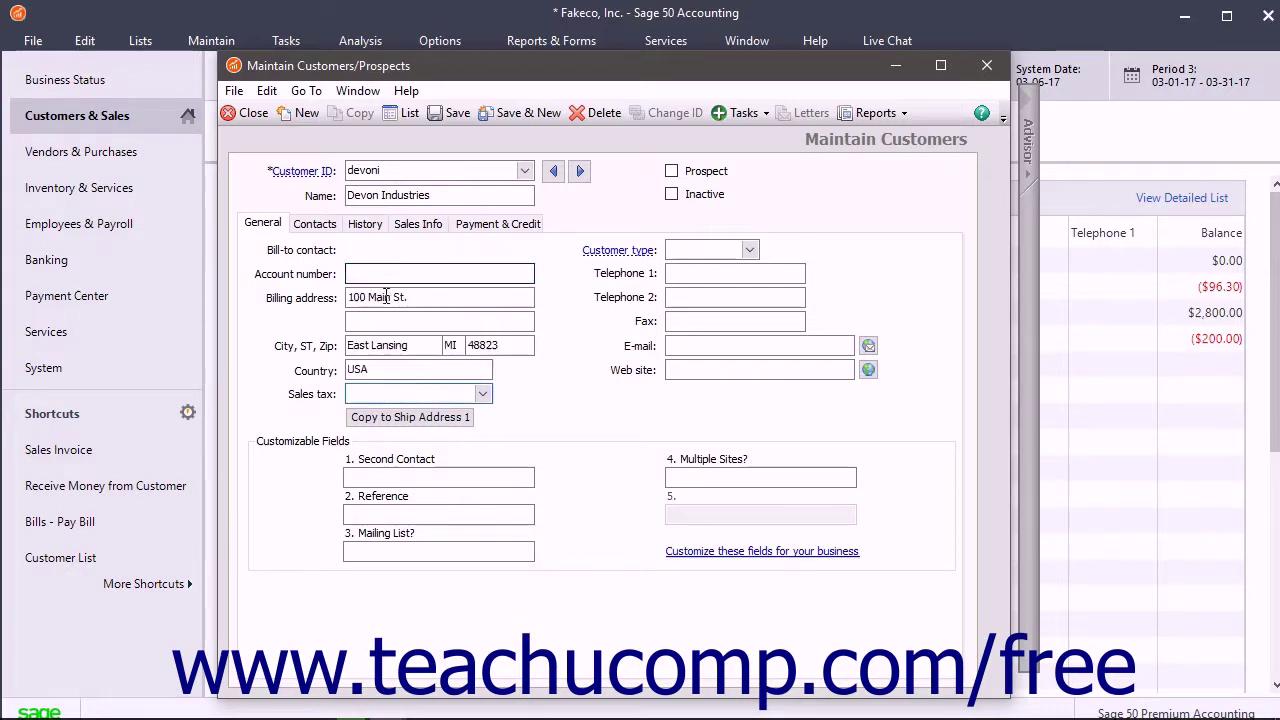
pyautogui.click(481, 394)
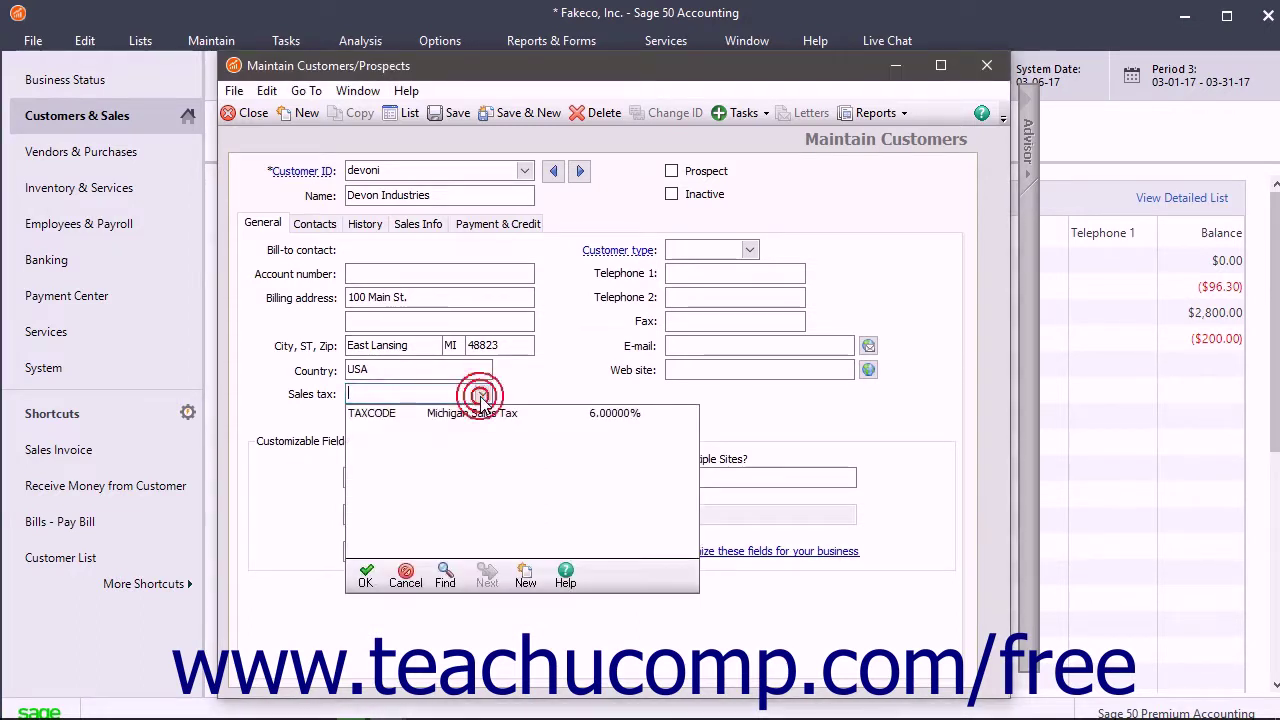
pyautogui.click(470, 413)
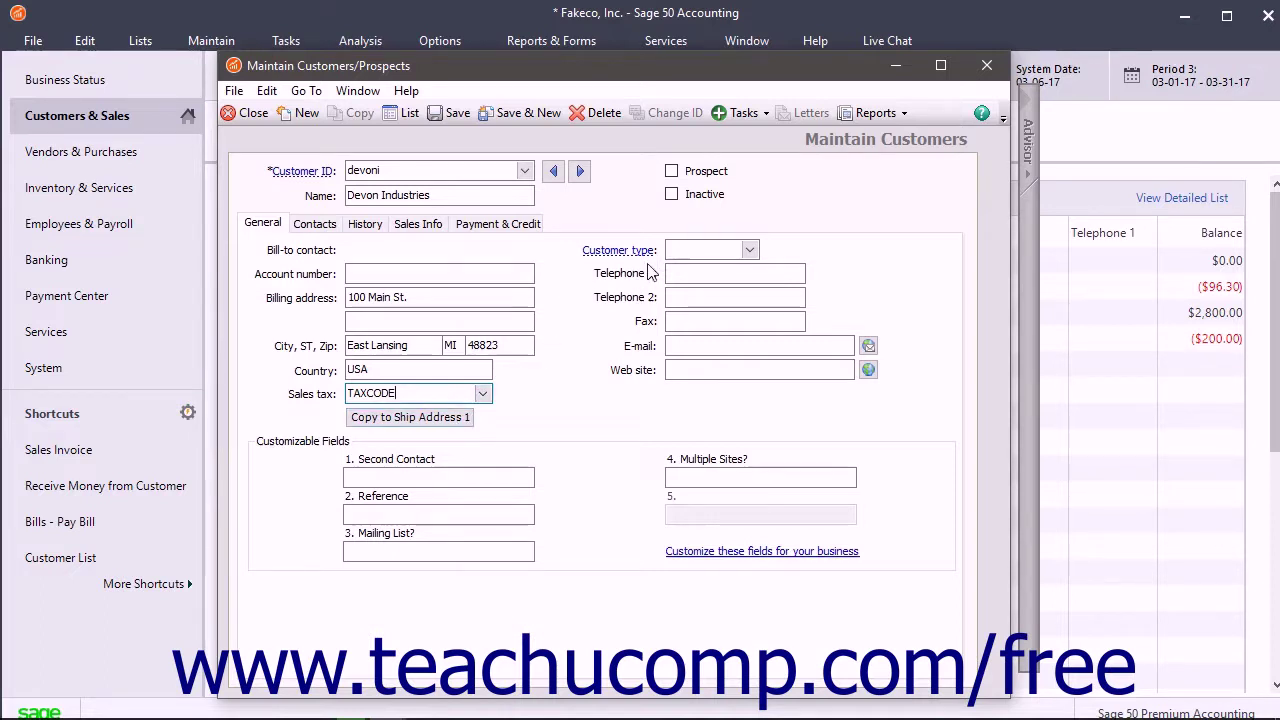
# Set the customer type to COMMERCE and save the Devon Industries record.
pyautogui.click(684, 250)
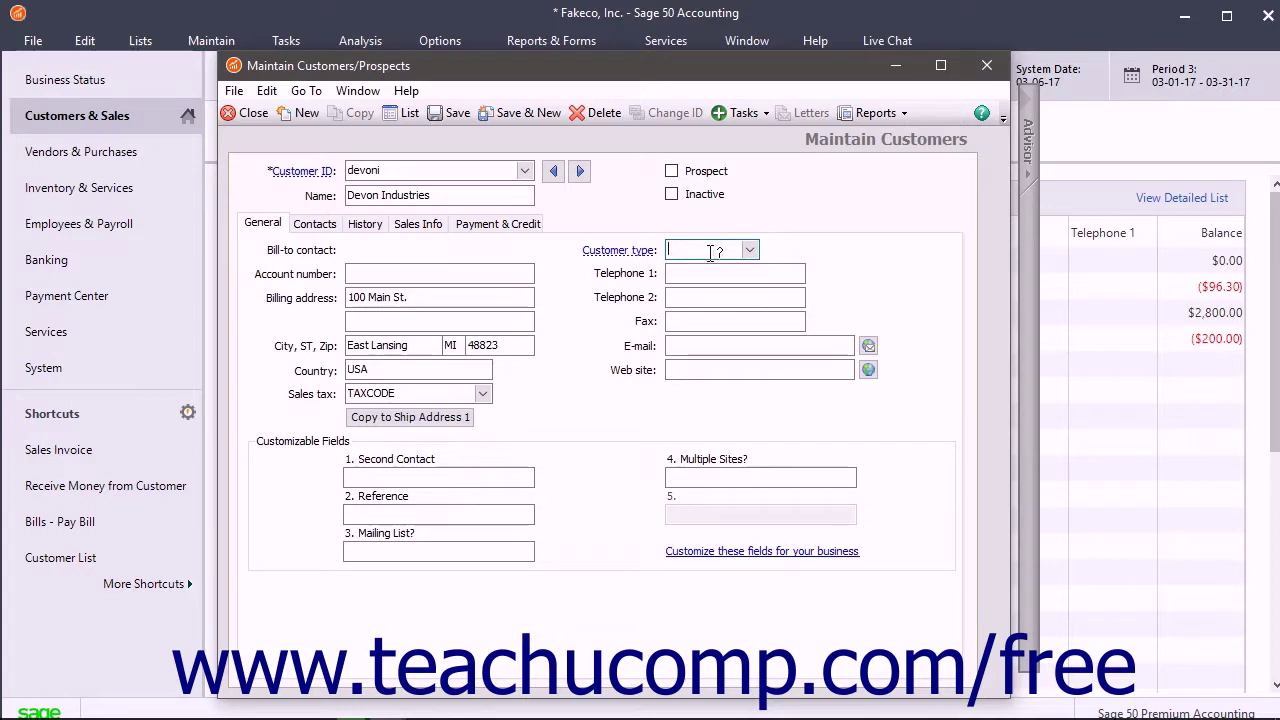
pyautogui.click(750, 251)
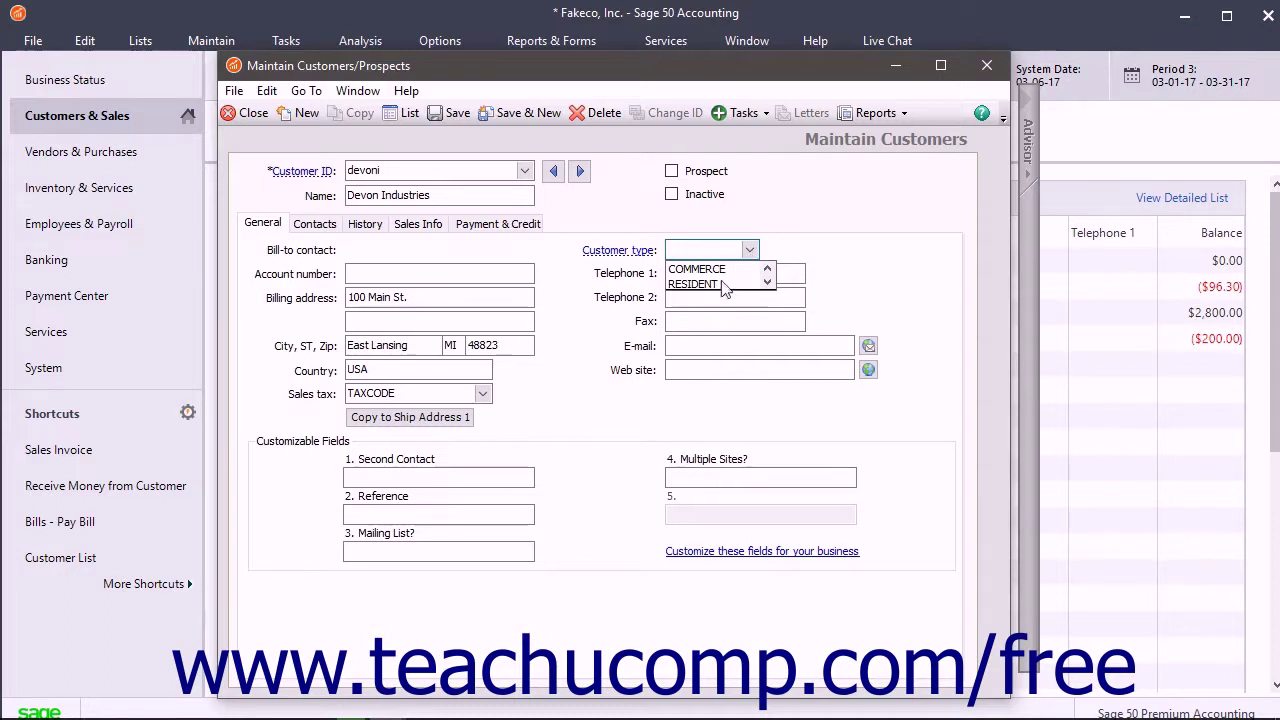
pyautogui.click(714, 270)
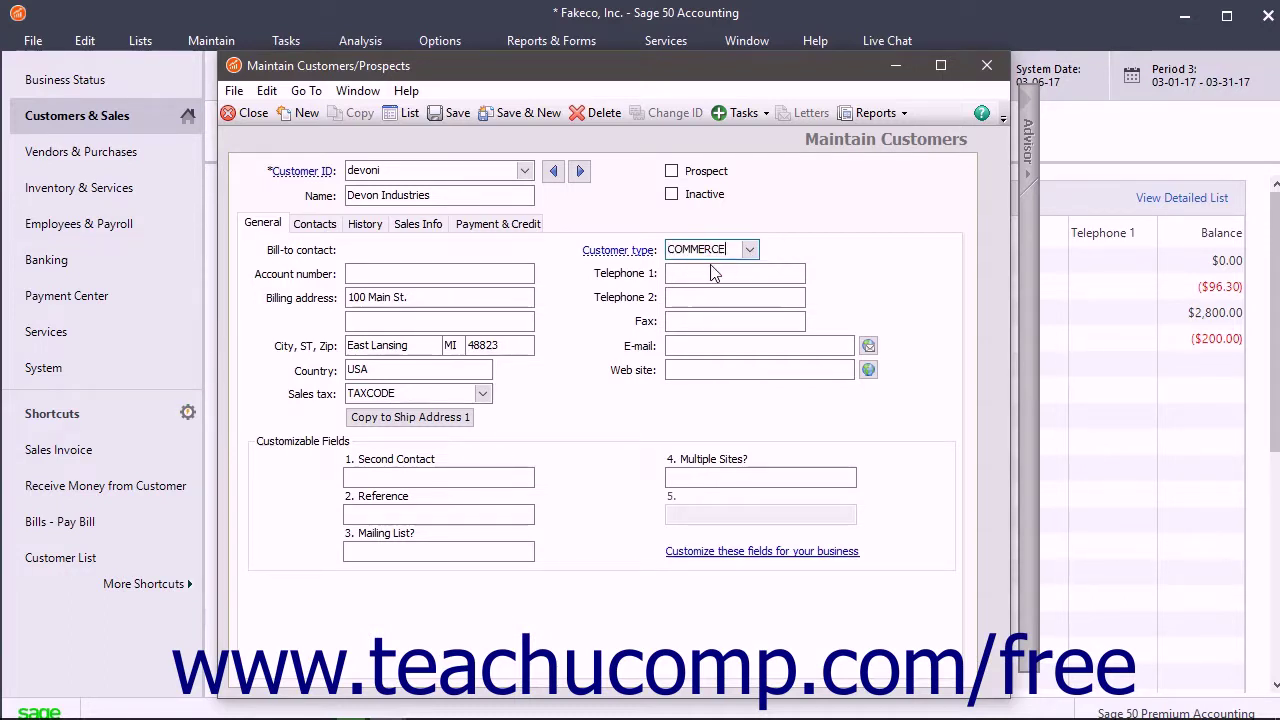
pyautogui.click(716, 271)
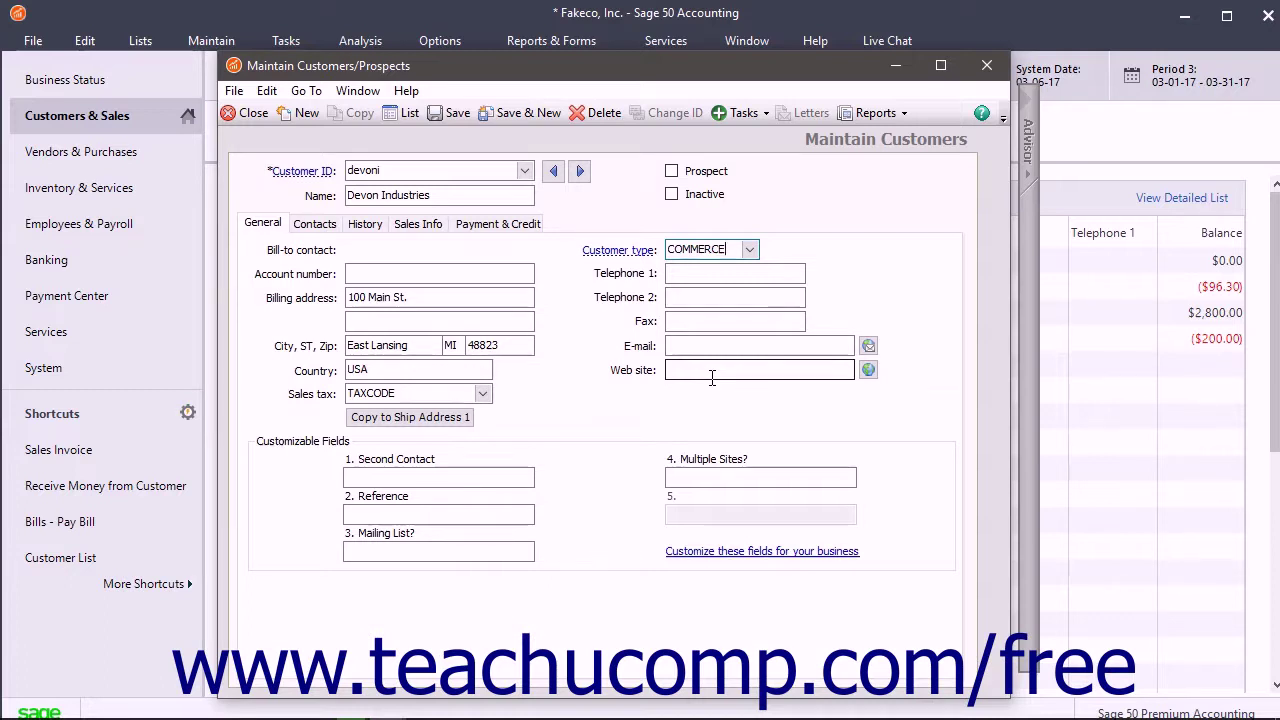
pyautogui.click(452, 116)
# Open Sheldon Securities from the customer list and review the ledger behind its $2,800 balance.
pyautogui.click(410, 113)
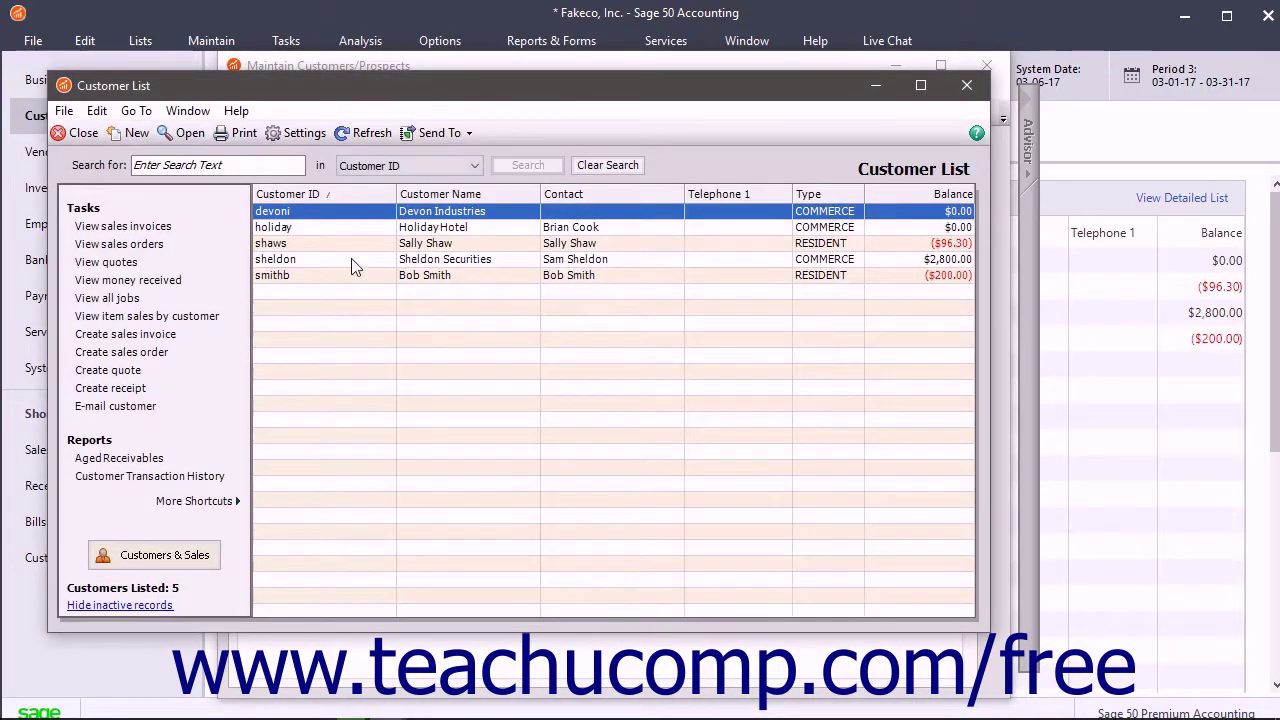
pyautogui.doubleClick(352, 259)
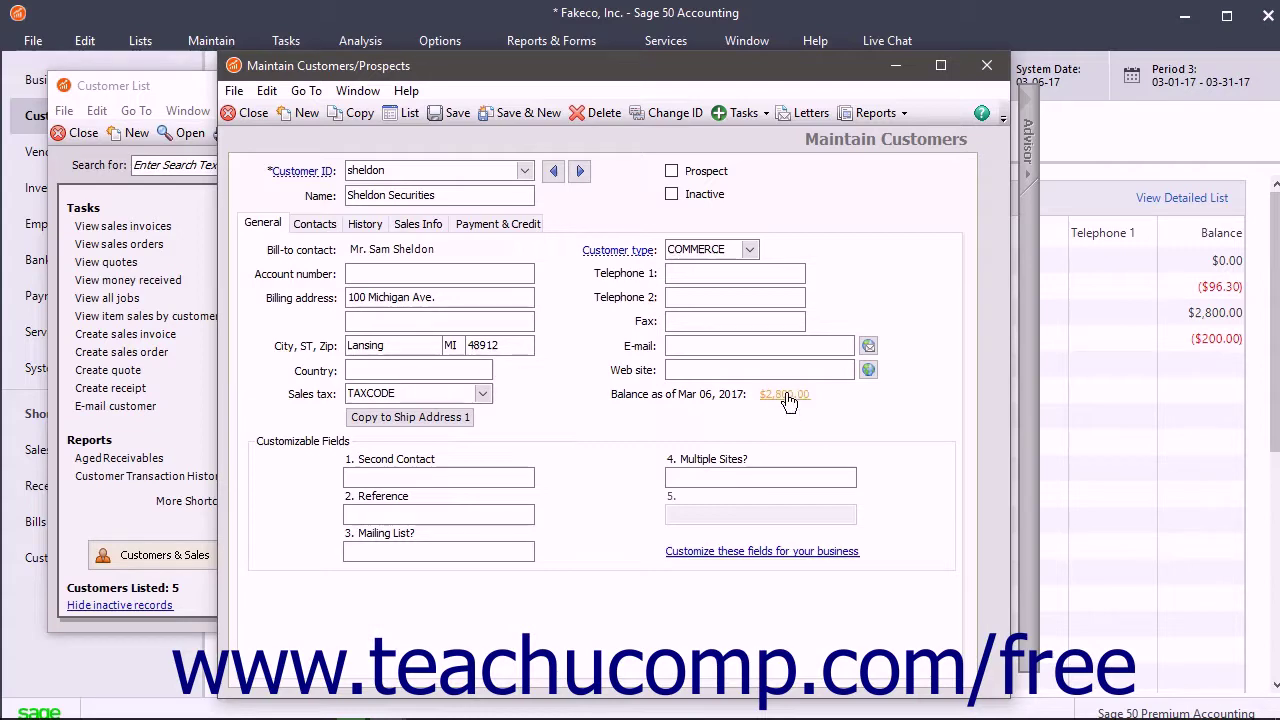
pyautogui.click(785, 395)
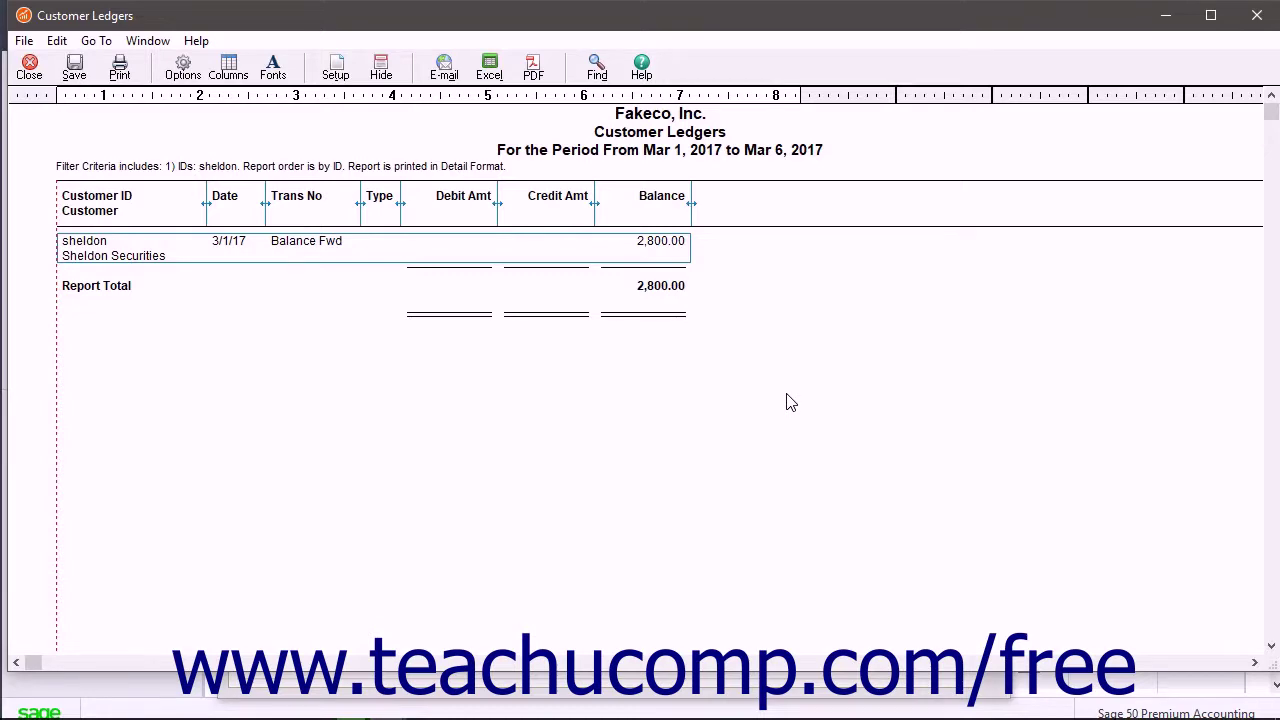
pyautogui.click(29, 67)
pyautogui.click(410, 114)
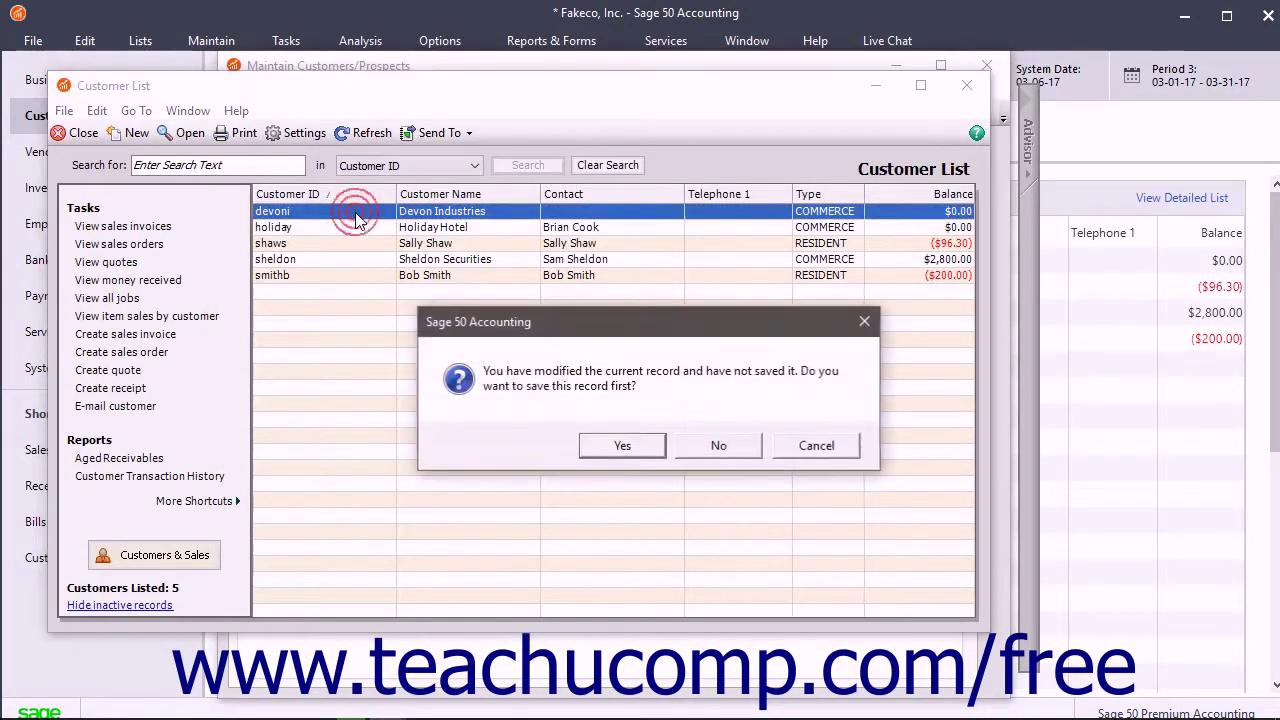
# Reopen Devon Industries and add its president as a new contact with a telephone number.
pyautogui.click(717, 447)
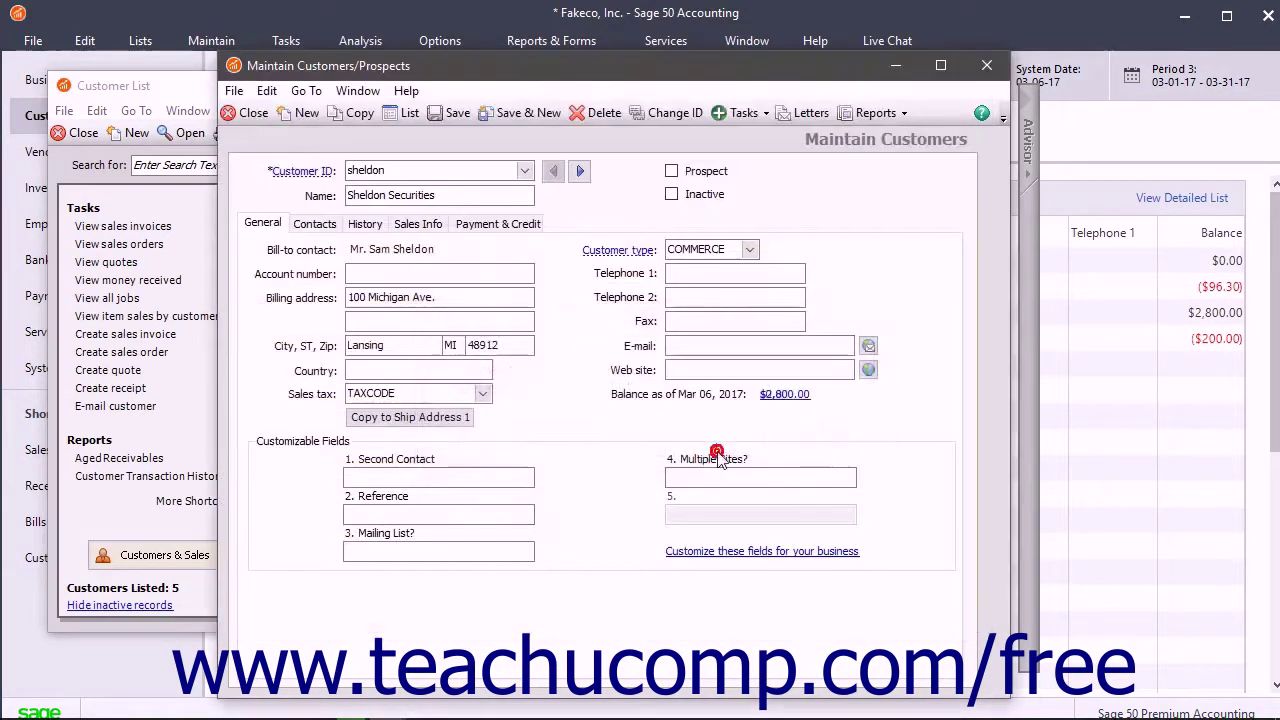
pyautogui.click(329, 461)
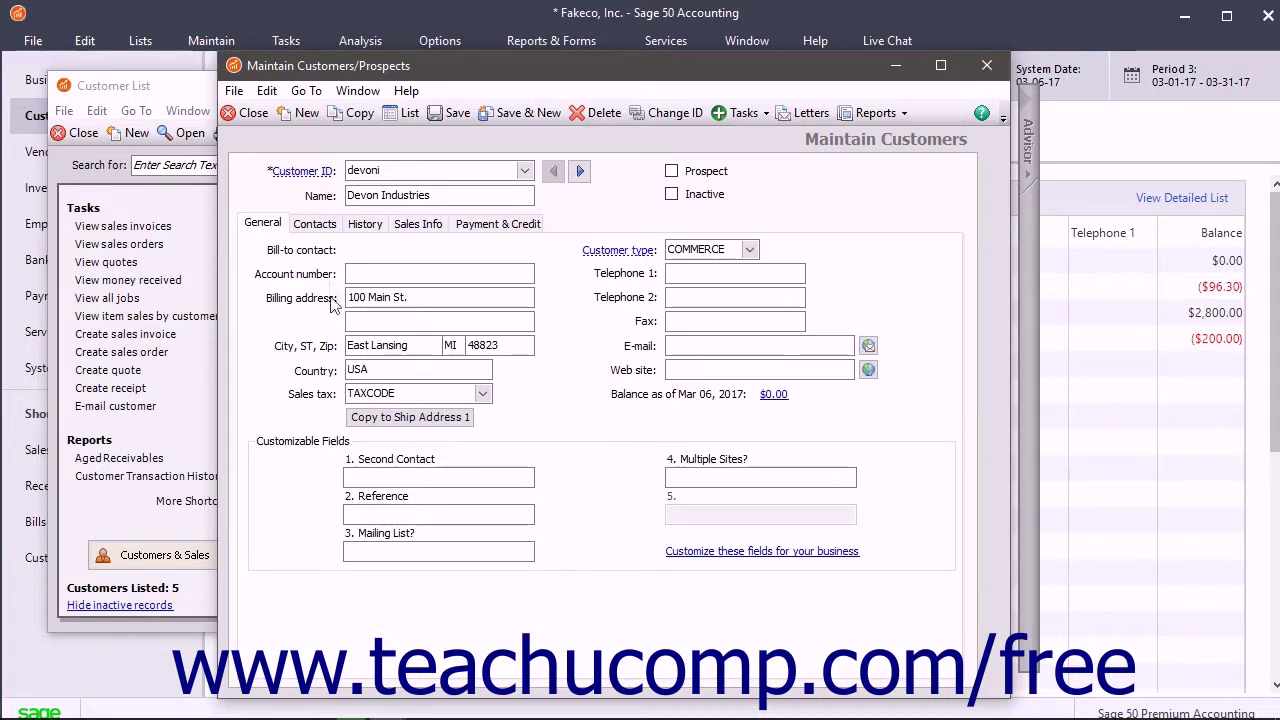
pyautogui.click(320, 226)
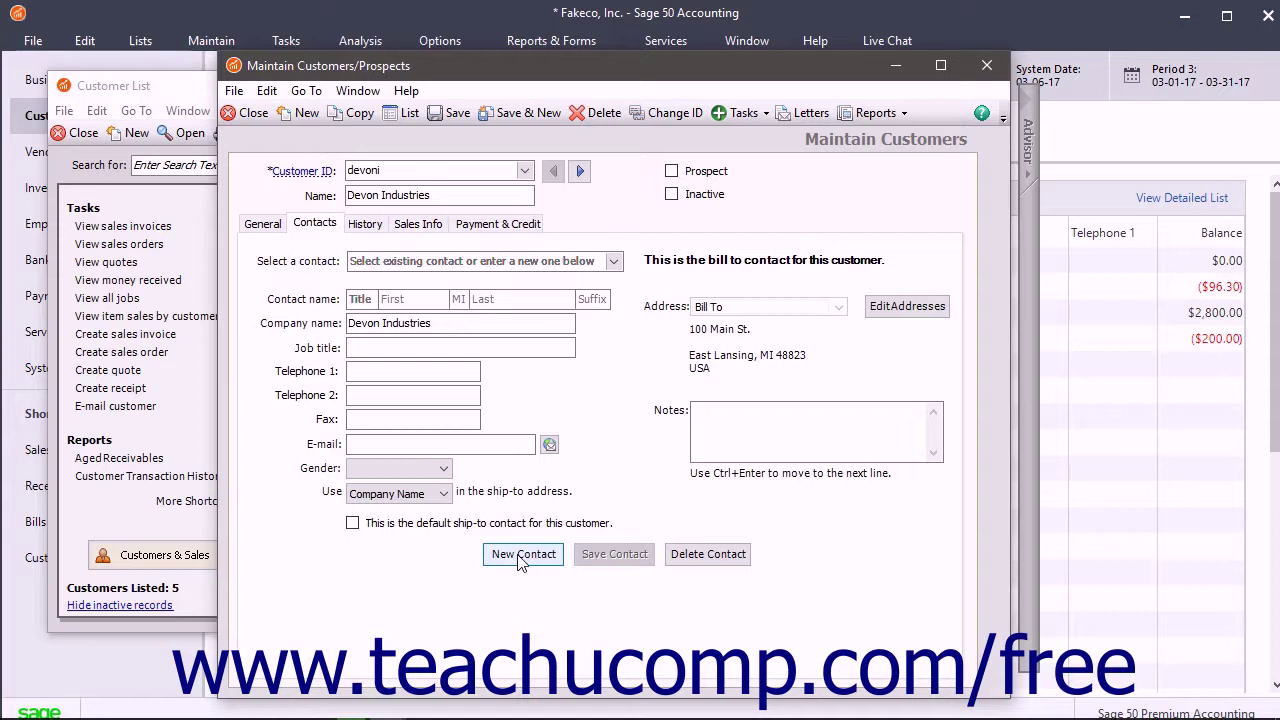
pyautogui.click(519, 555)
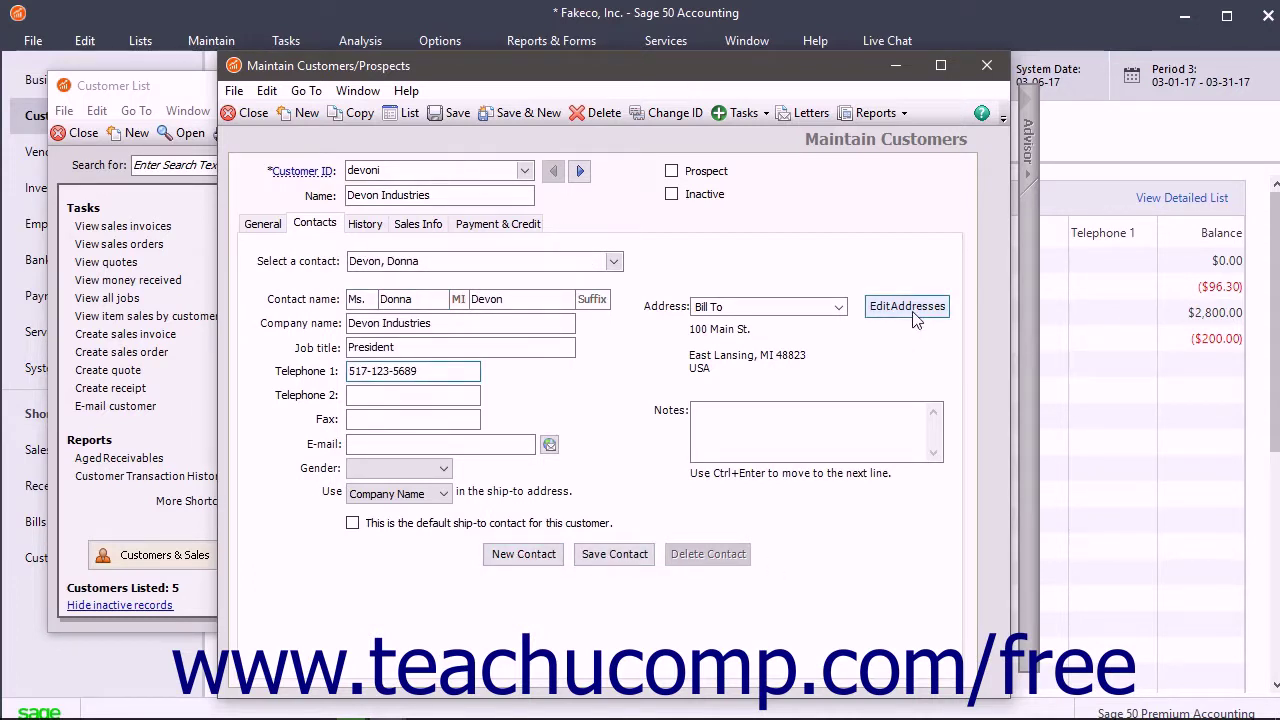
pyautogui.click(912, 318)
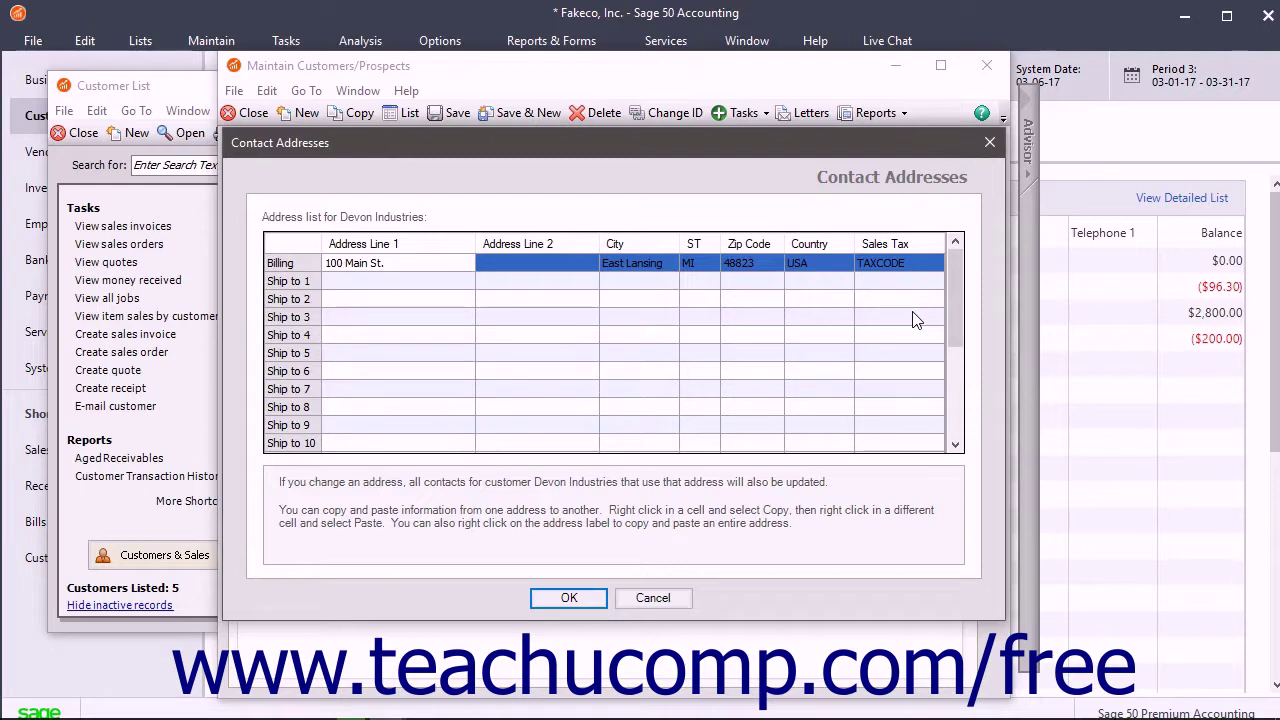
# Add a Ship To 1 address of 125 Shipping St. and assign it to the president's contact.
pyautogui.click(391, 283)
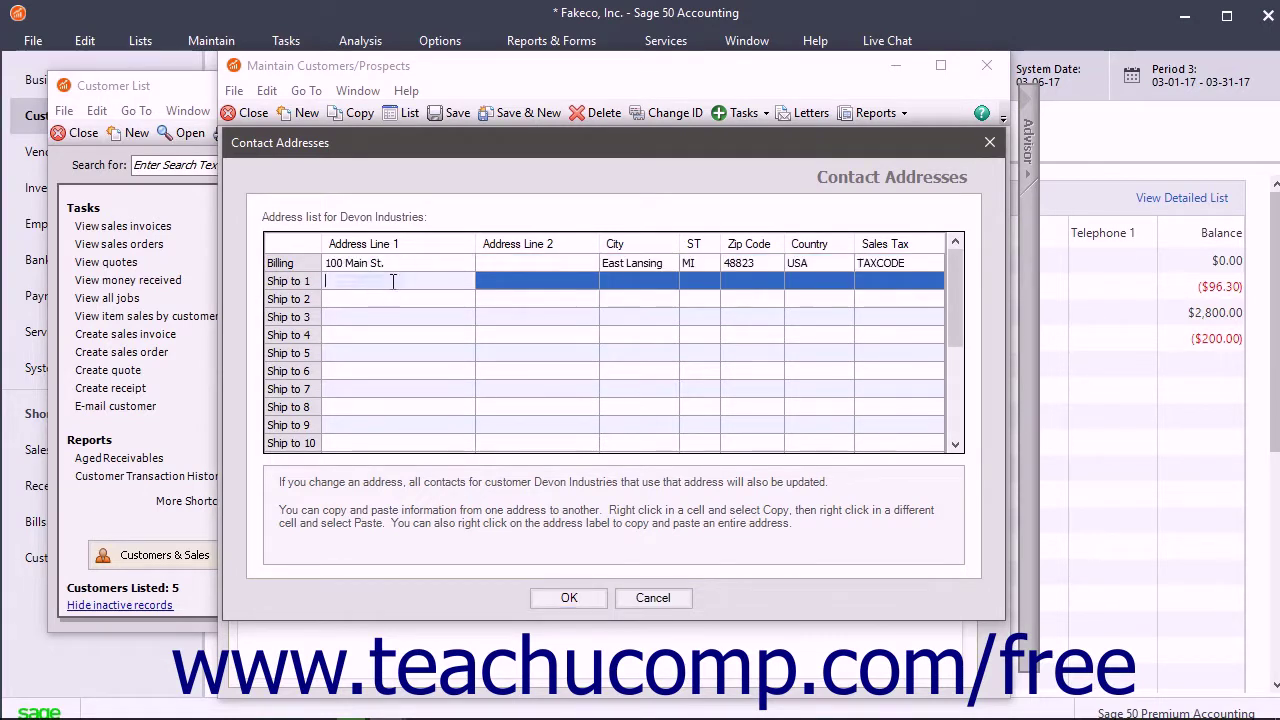
pyautogui.write('125 Shipping St.')
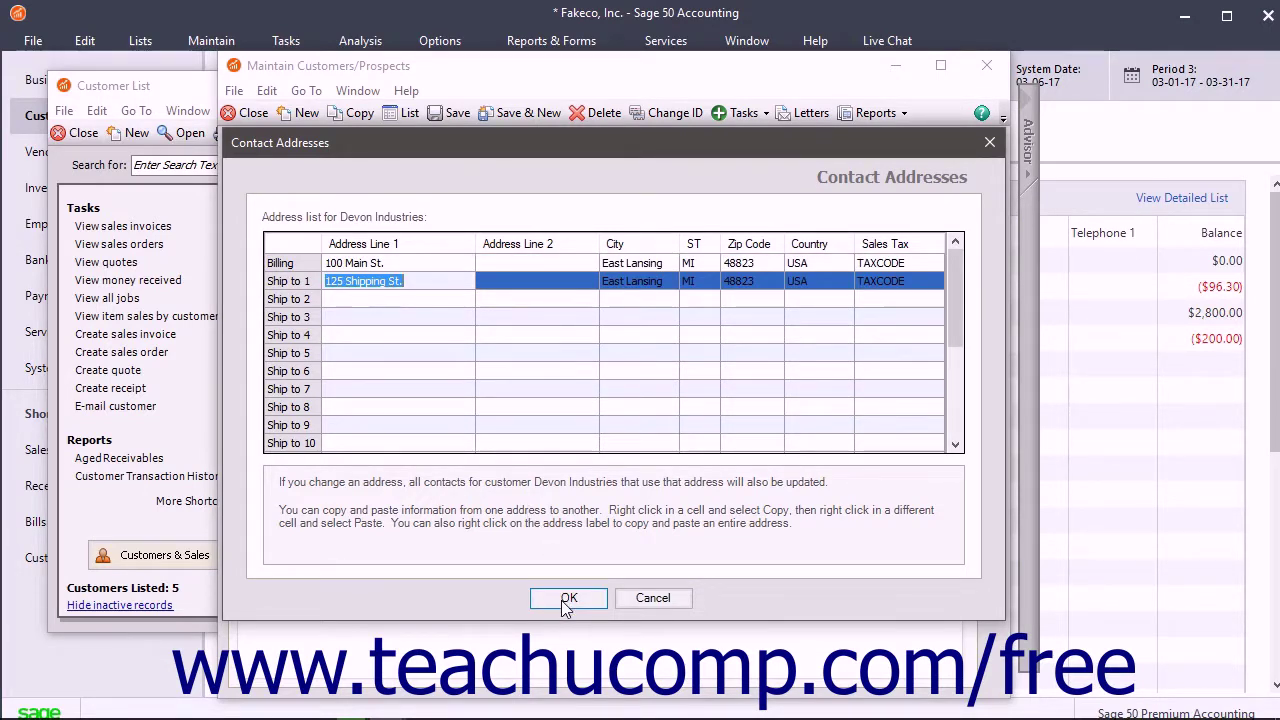
pyautogui.click(566, 600)
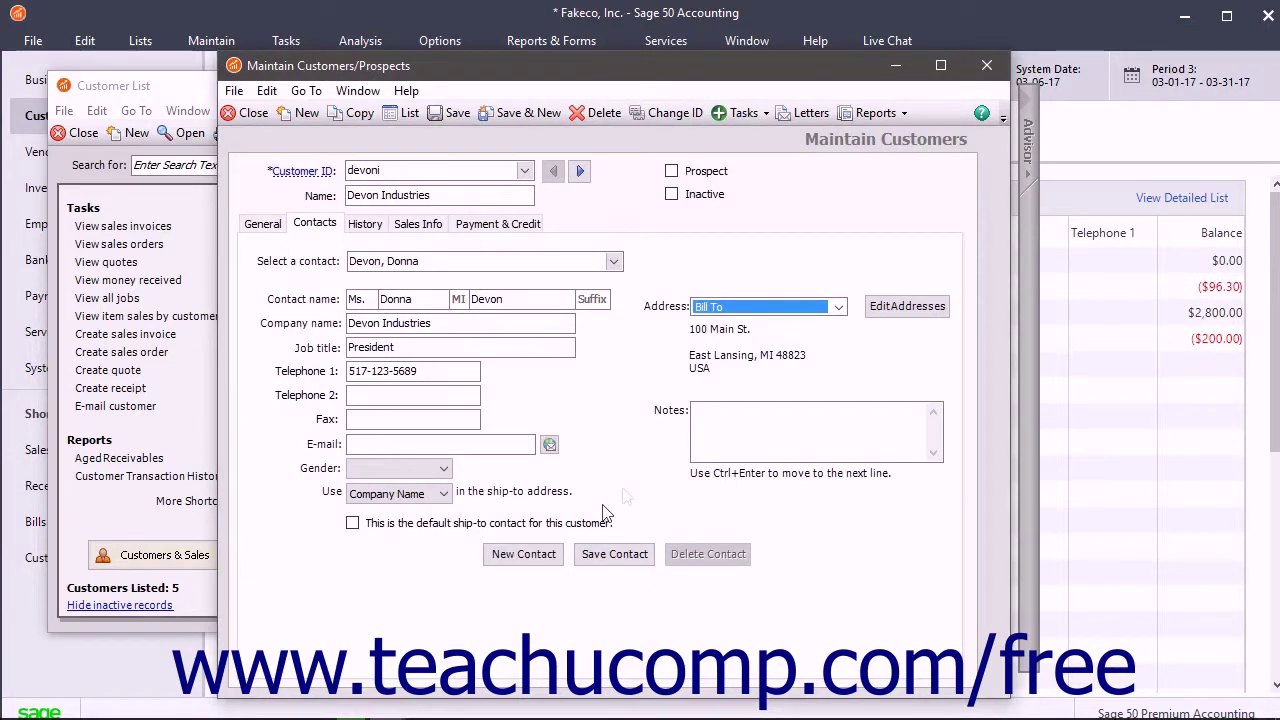
pyautogui.click(839, 307)
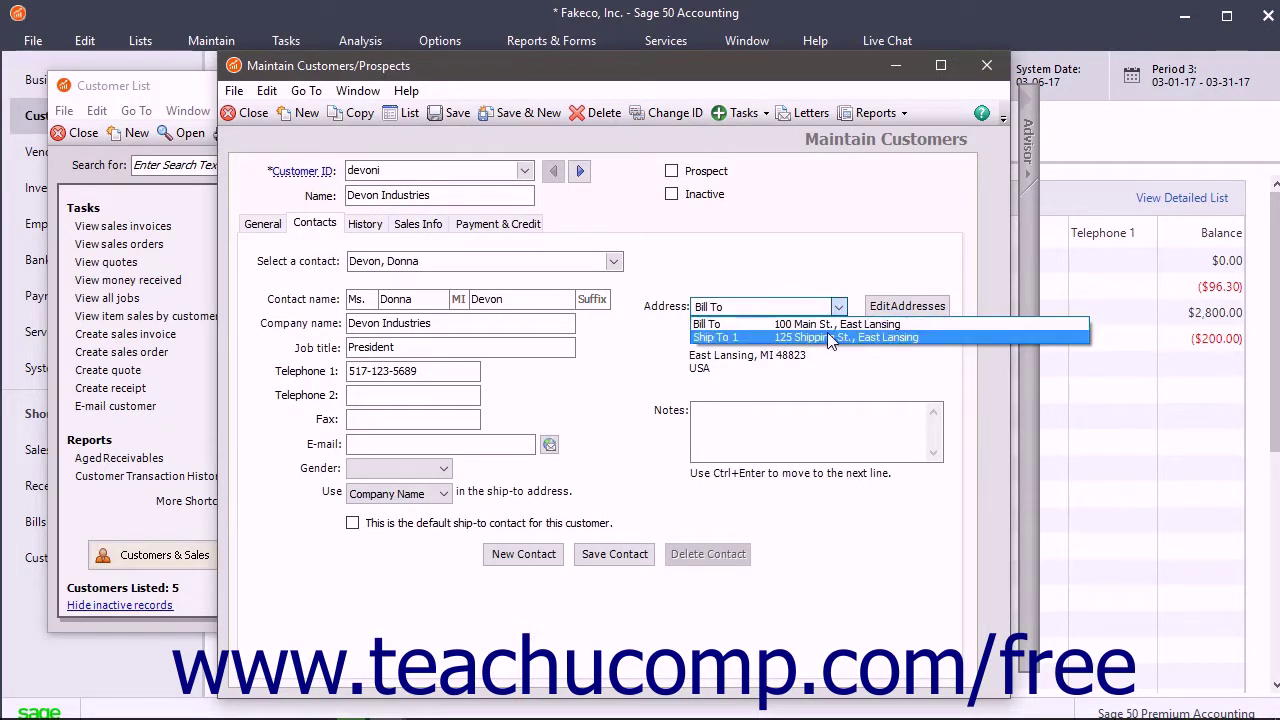
pyautogui.click(827, 336)
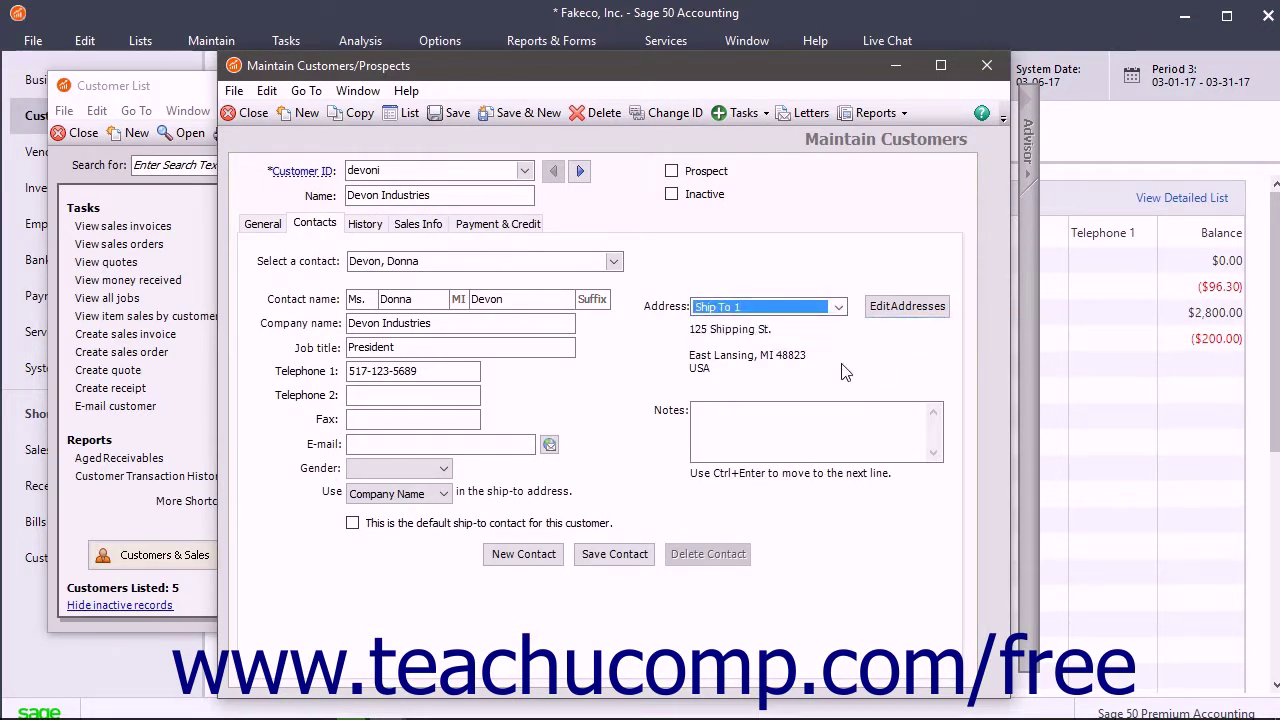
pyautogui.click(628, 556)
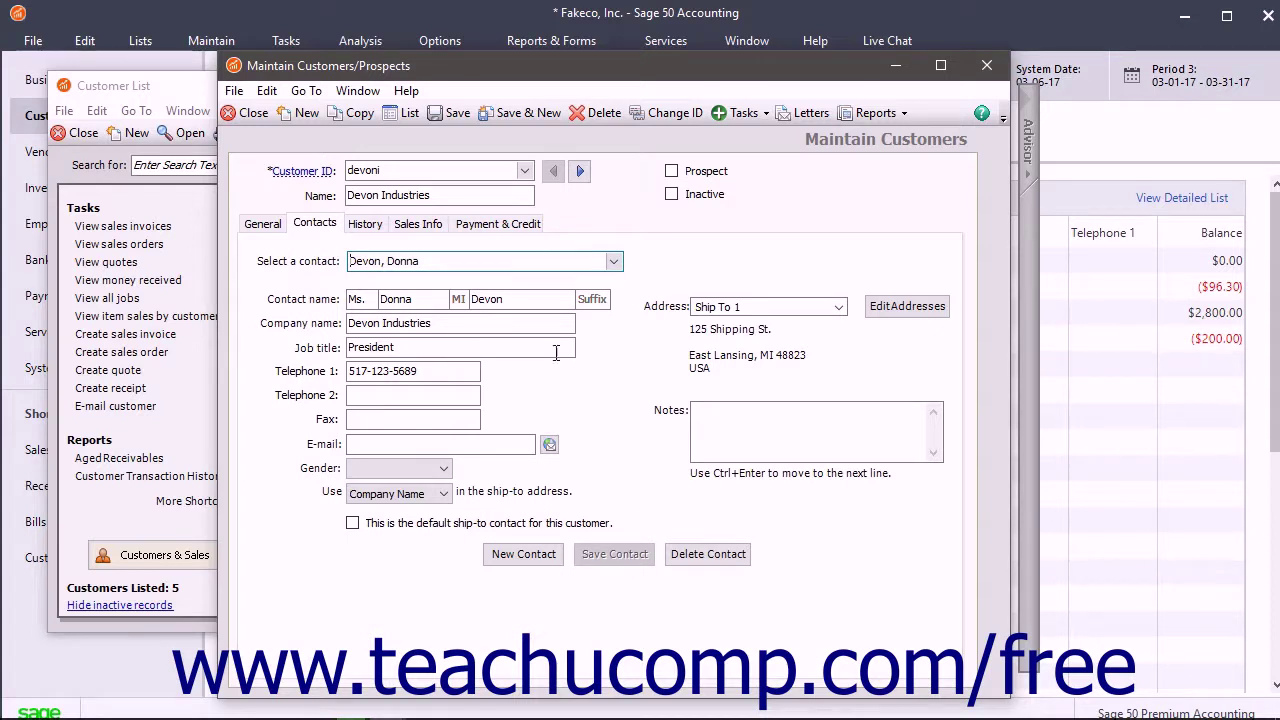
pyautogui.click(624, 263)
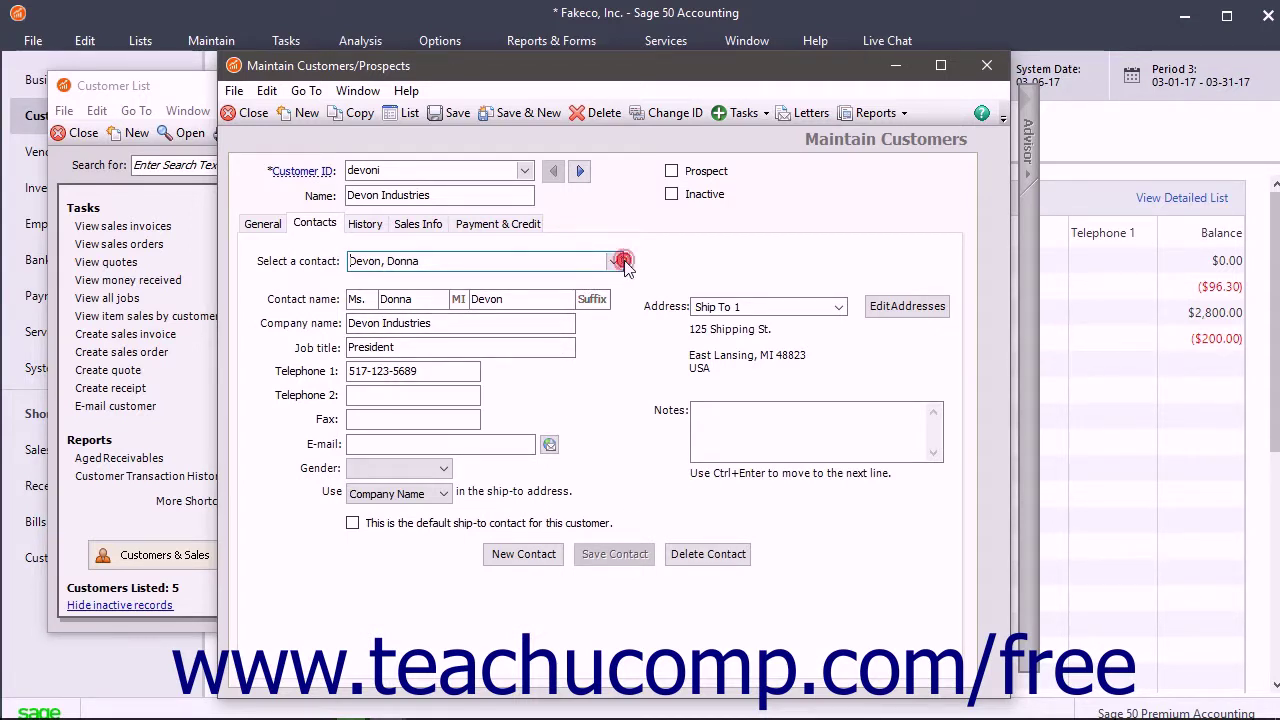
pyautogui.click(697, 535)
# Show Devon Industries' History tab with its customer-since date and monthly sales and receipts.
pyautogui.click(377, 230)
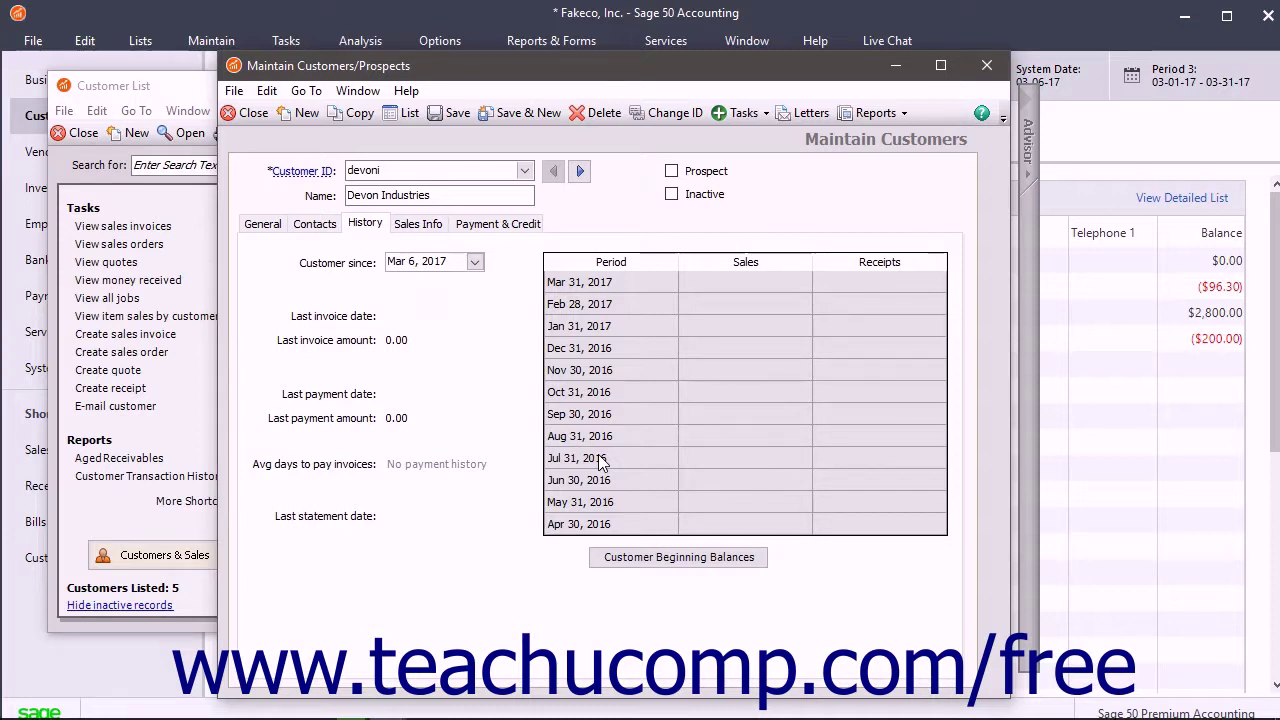
# Set sales rep close, GL sales account 40600 and Ship via UPS Ground.
pyautogui.click(420, 226)
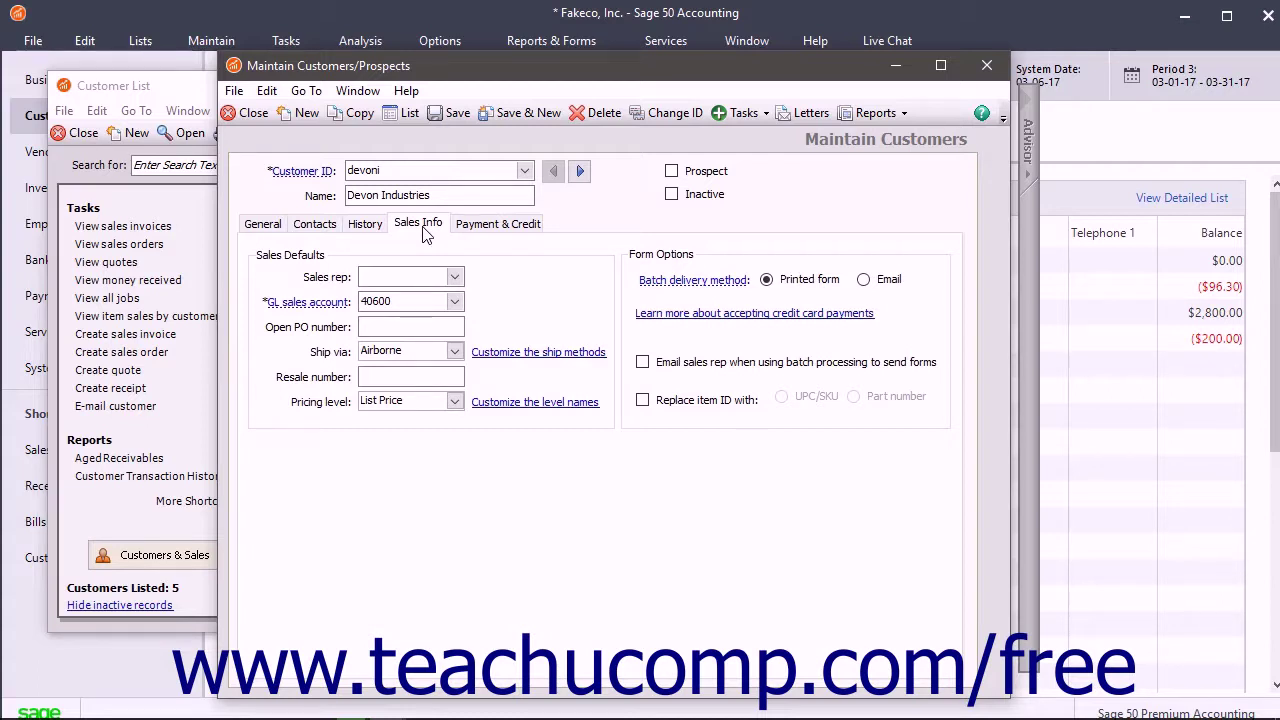
pyautogui.click(454, 277)
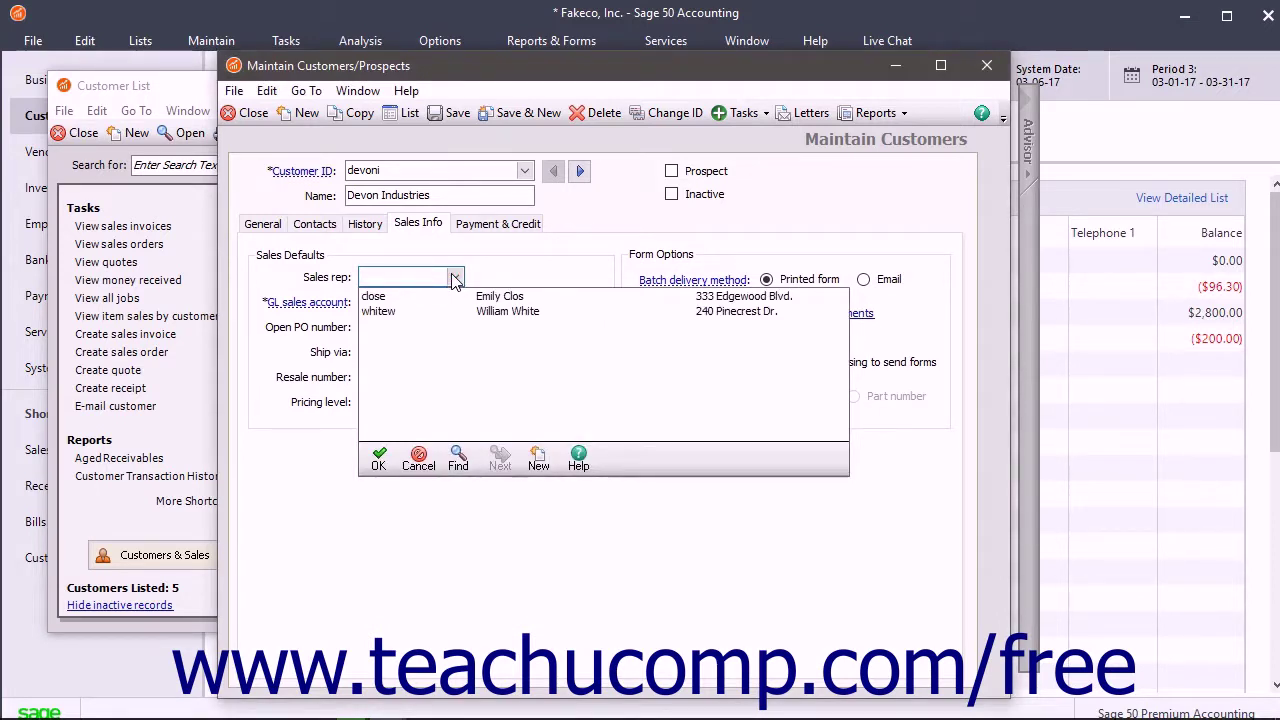
pyautogui.click(478, 300)
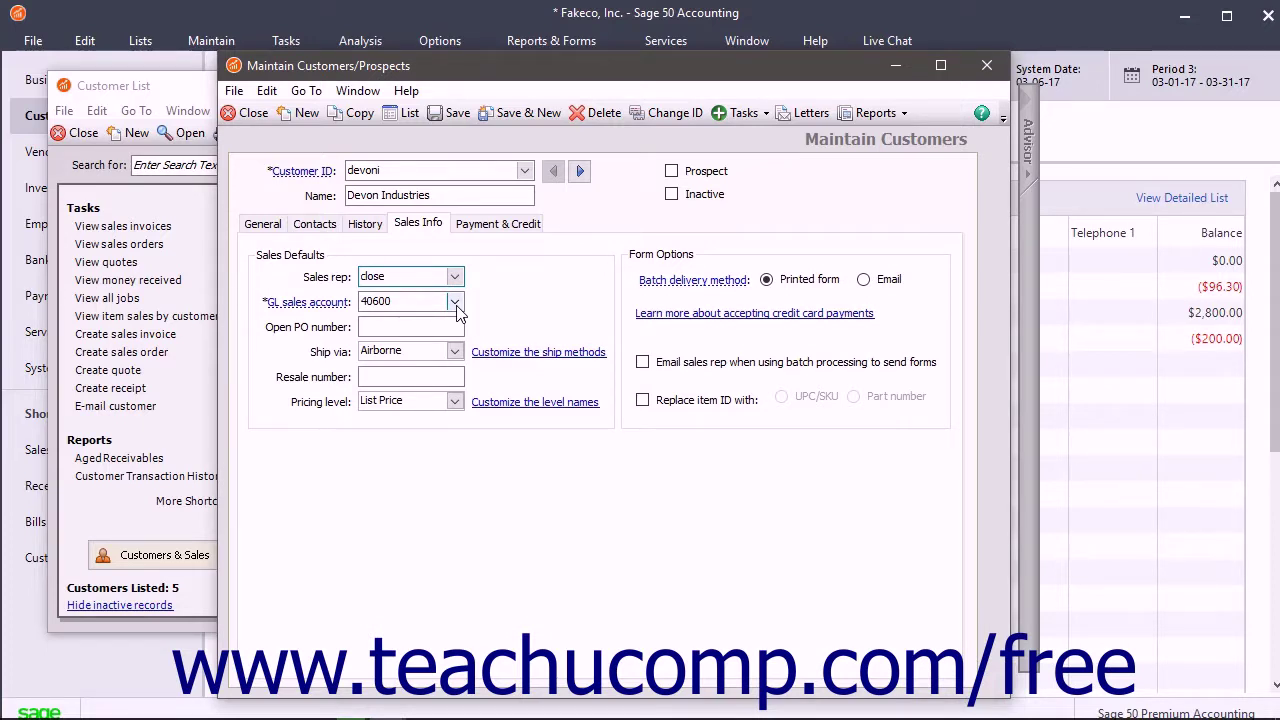
pyautogui.click(455, 303)
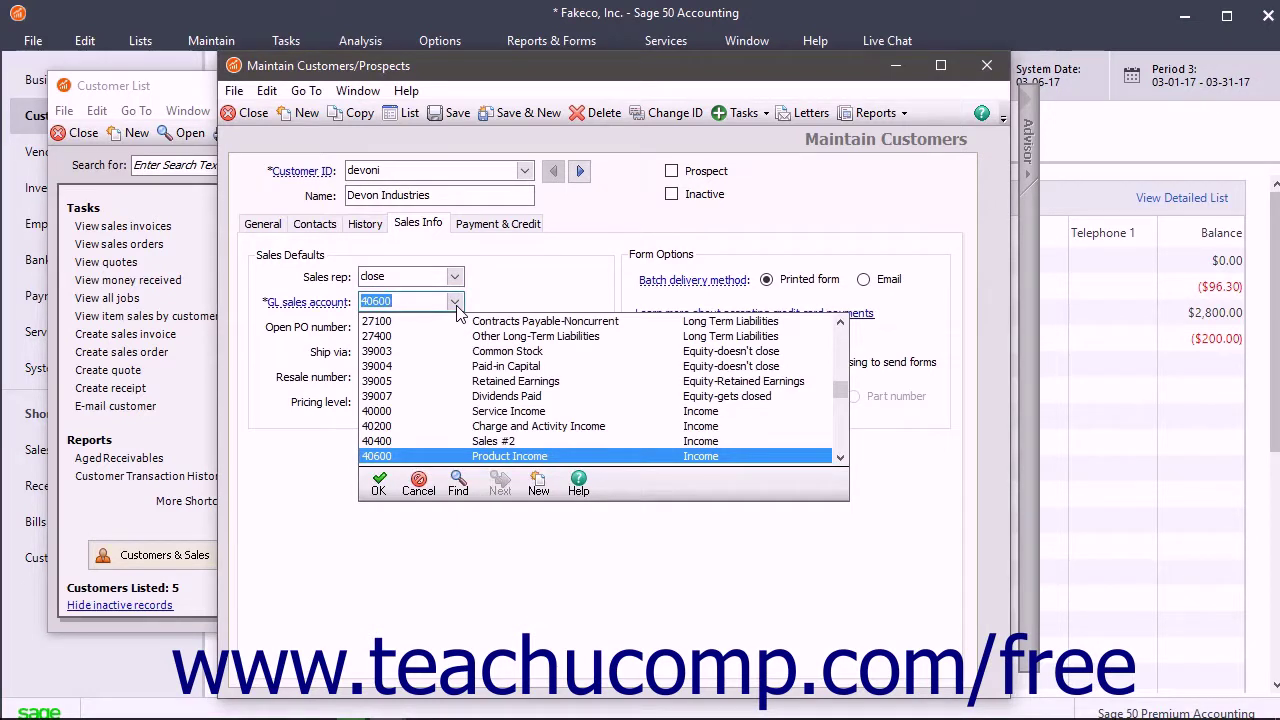
pyautogui.click(456, 305)
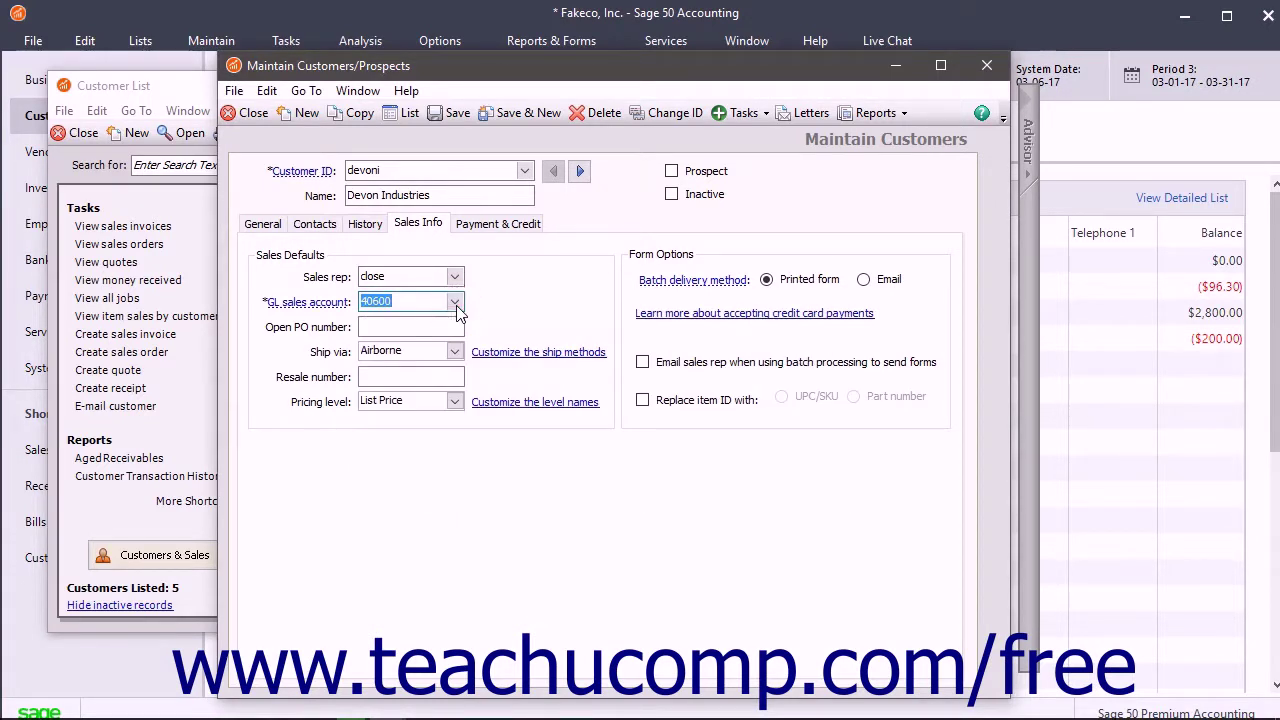
pyautogui.click(437, 326)
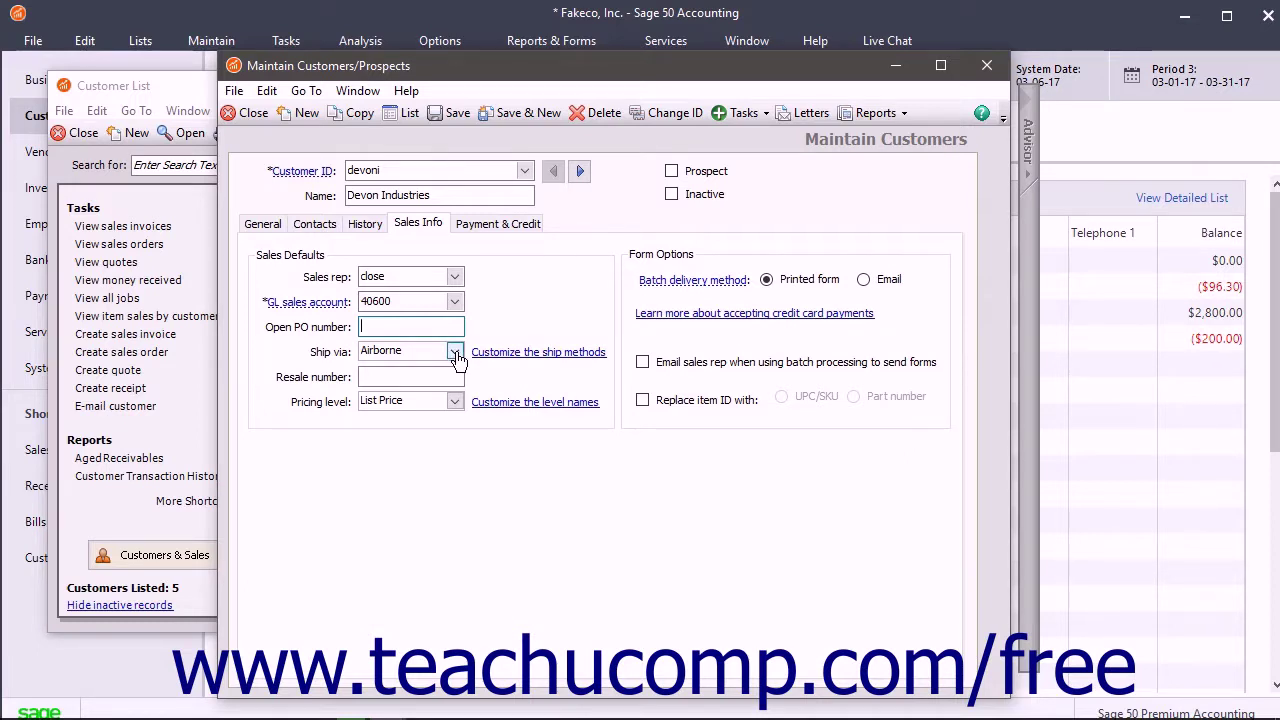
pyautogui.click(455, 355)
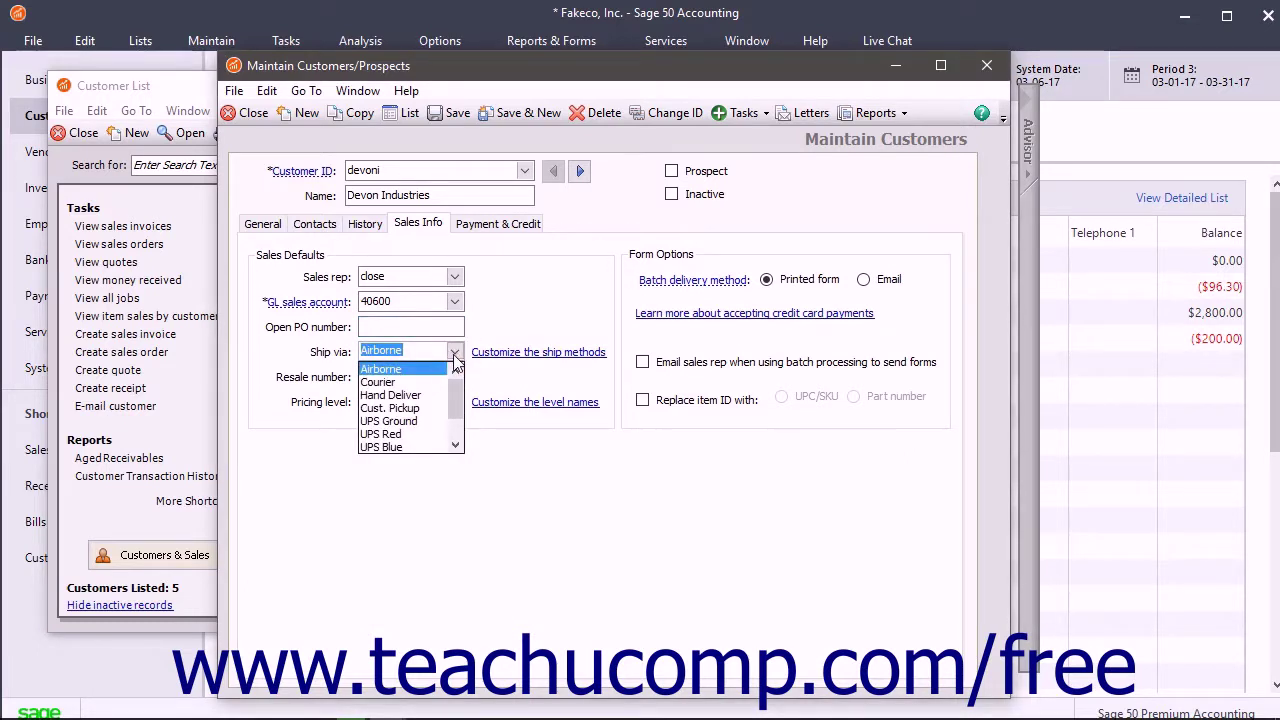
pyautogui.click(405, 421)
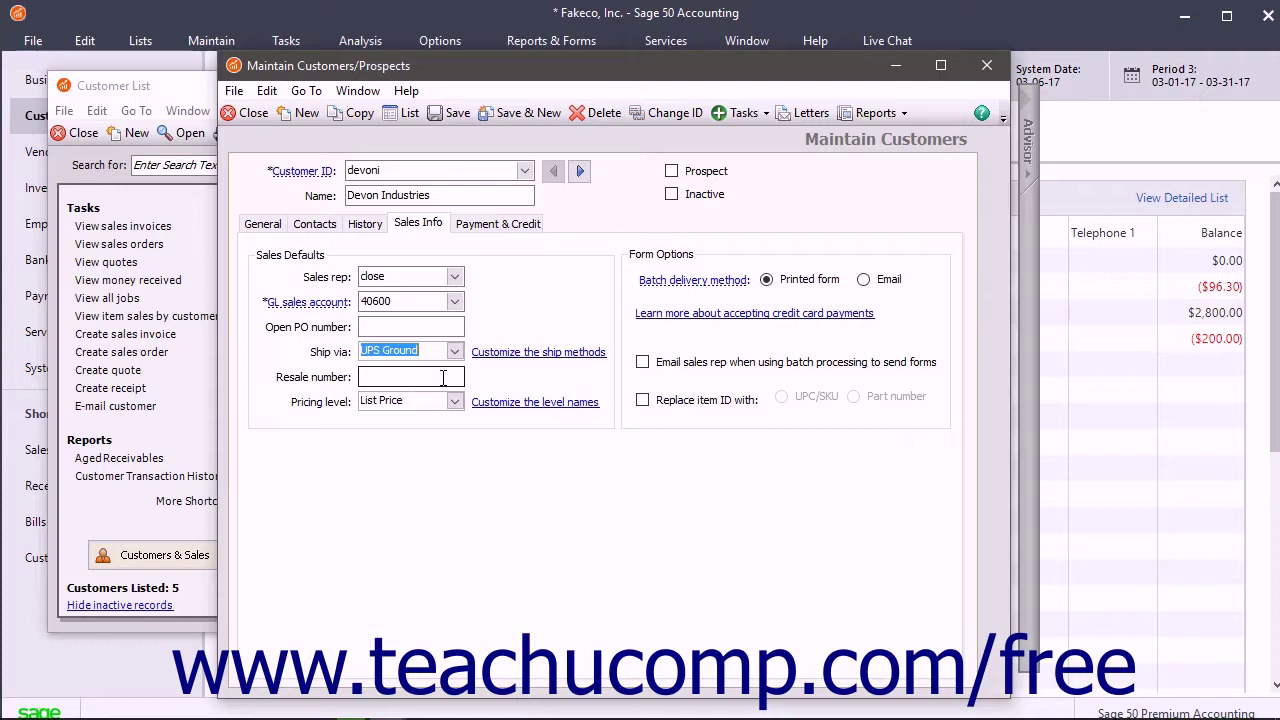
pyautogui.click(443, 377)
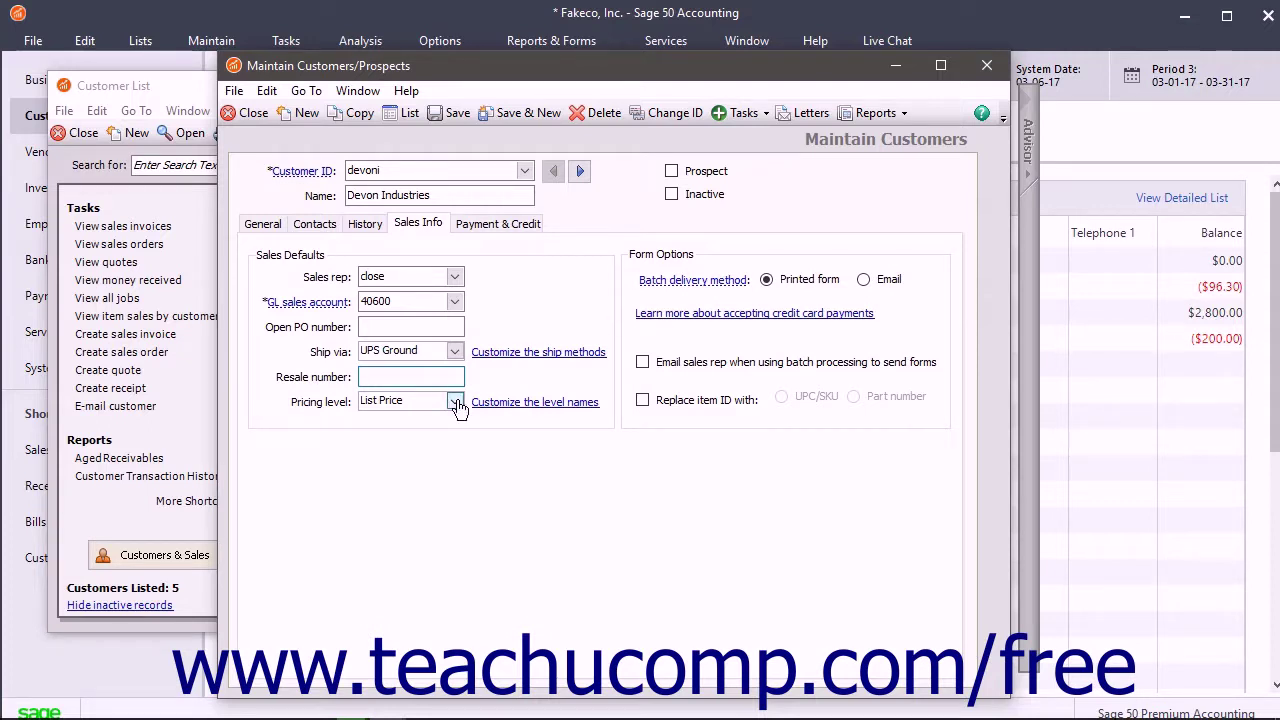
# Choose the Commercial pricing level, keeping printed forms and leaving item IDs unreplaced.
pyautogui.click(455, 401)
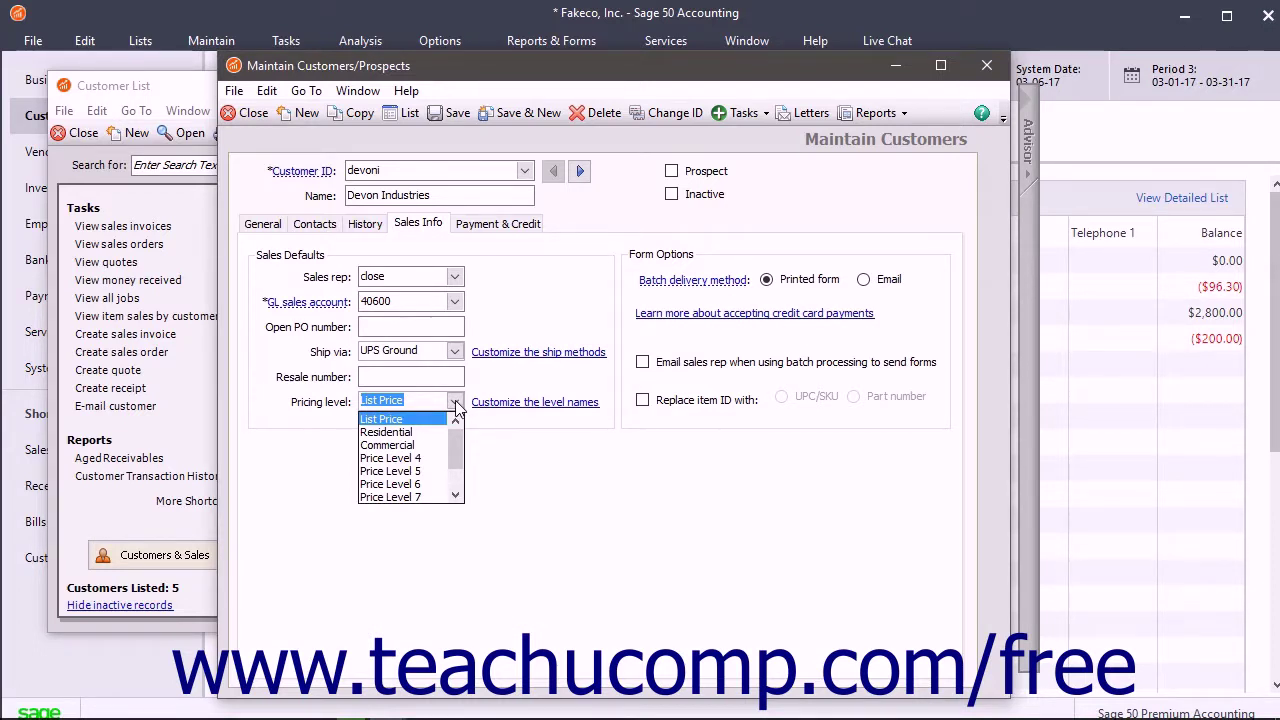
pyautogui.click(412, 445)
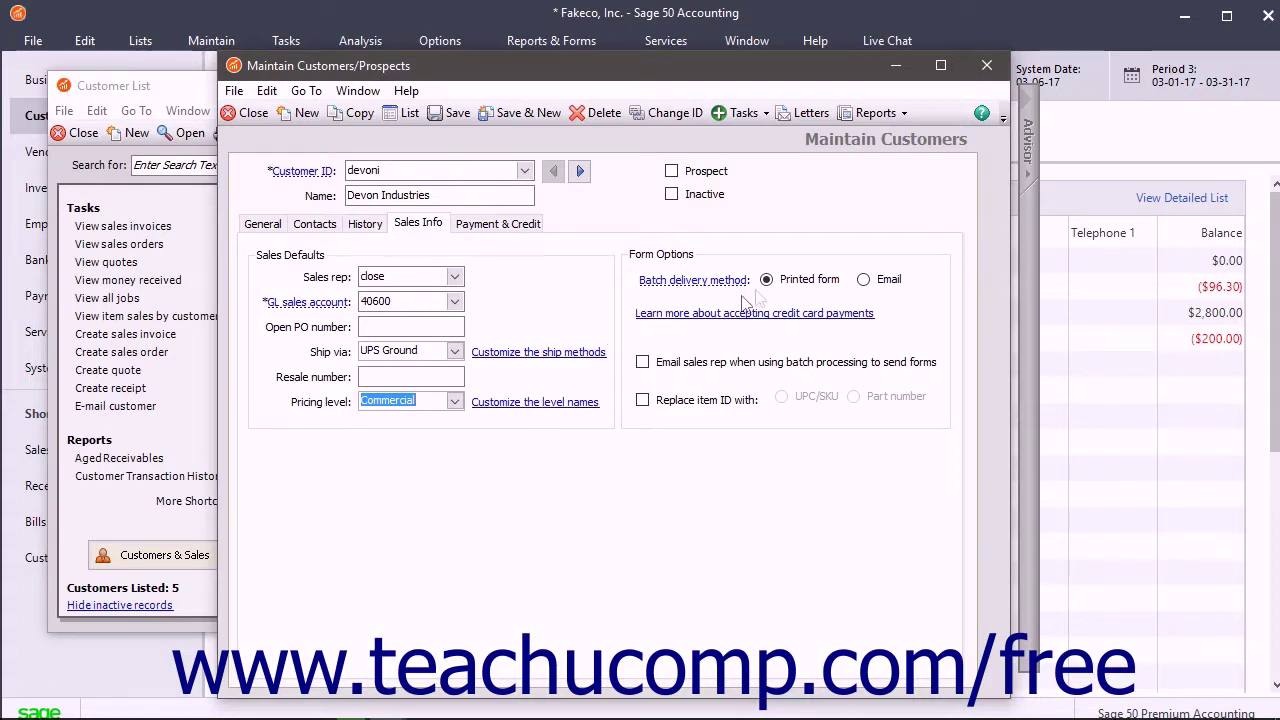
pyautogui.click(790, 282)
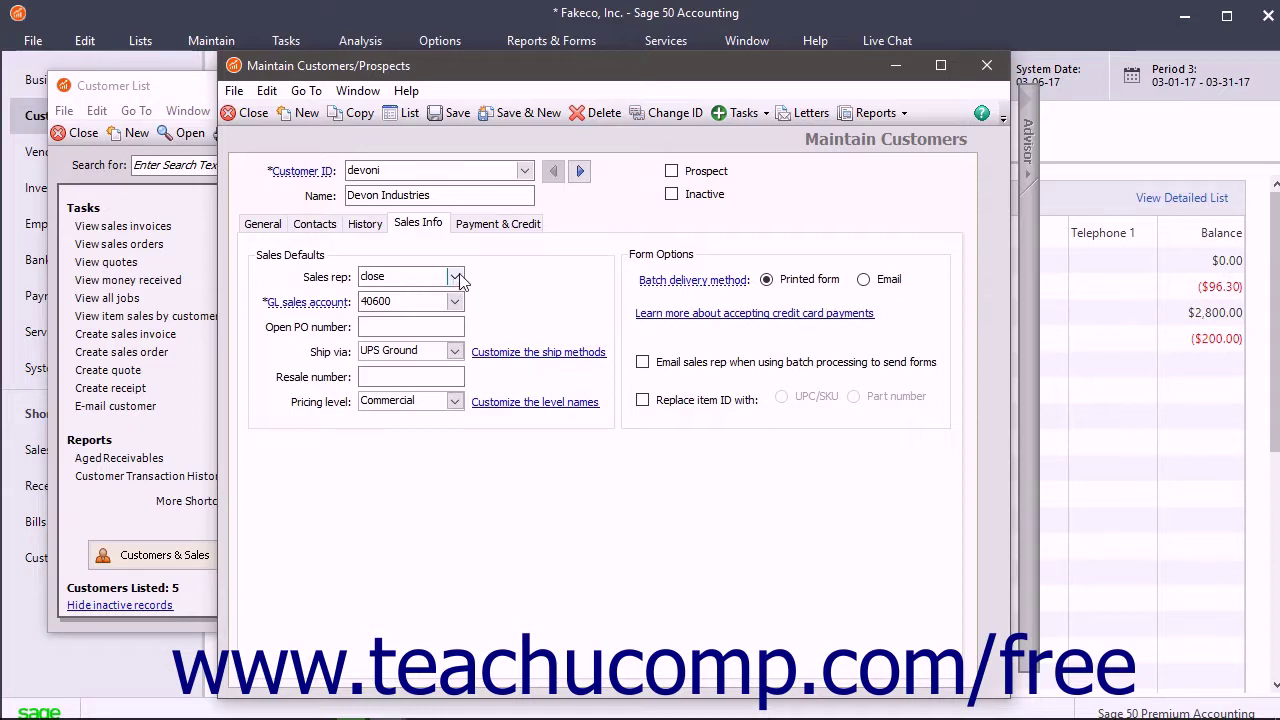
pyautogui.click(644, 402)
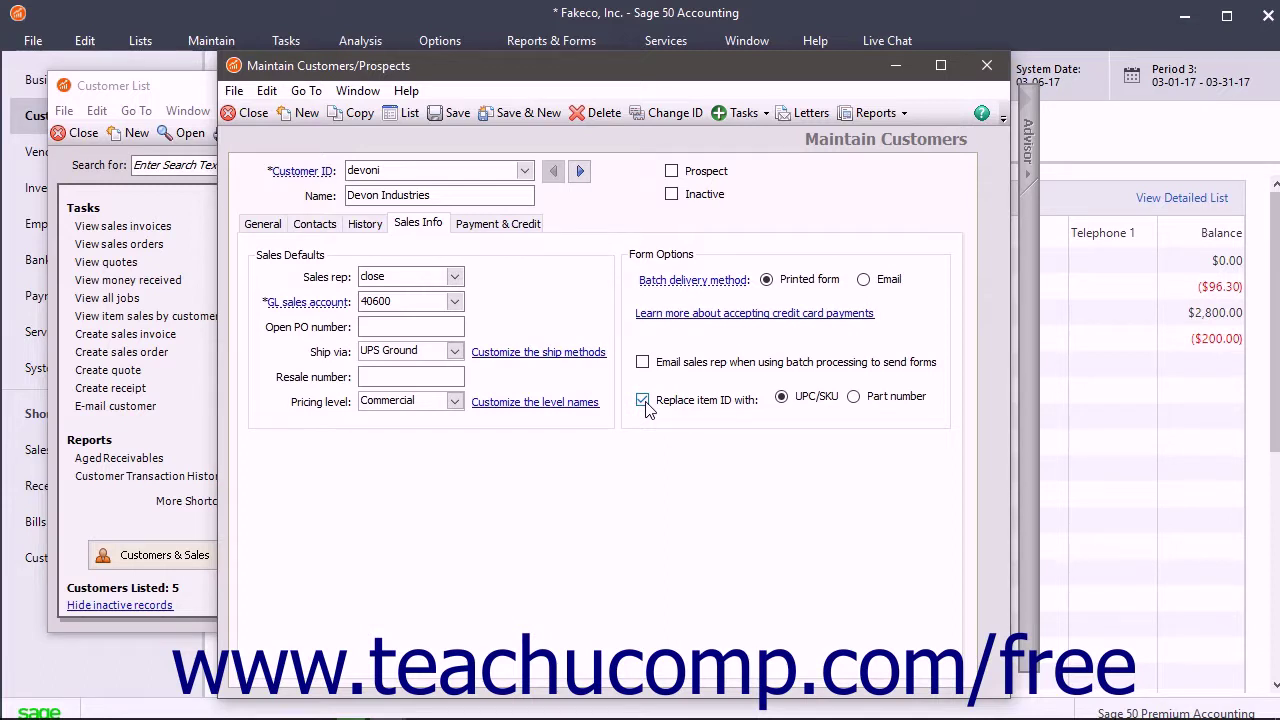
pyautogui.click(644, 402)
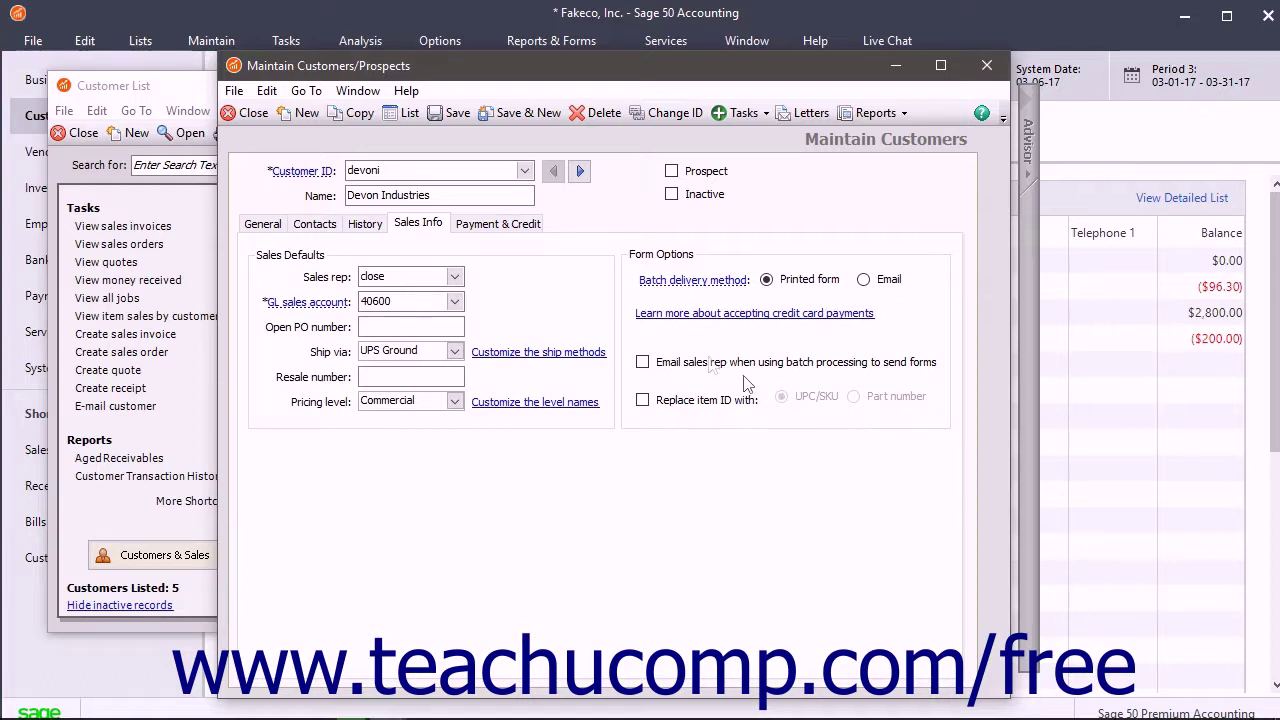
# Customize the payment terms with a 3% discount for payment within 15 days.
pyautogui.click(521, 228)
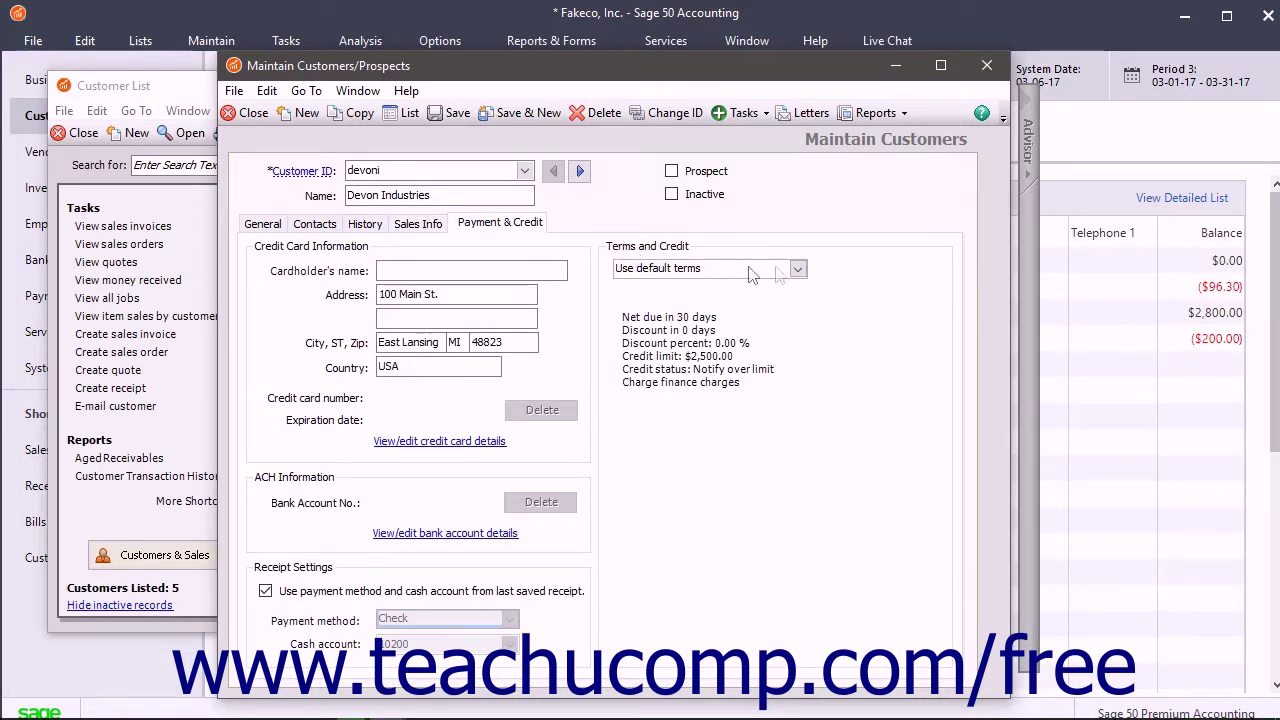
pyautogui.click(798, 271)
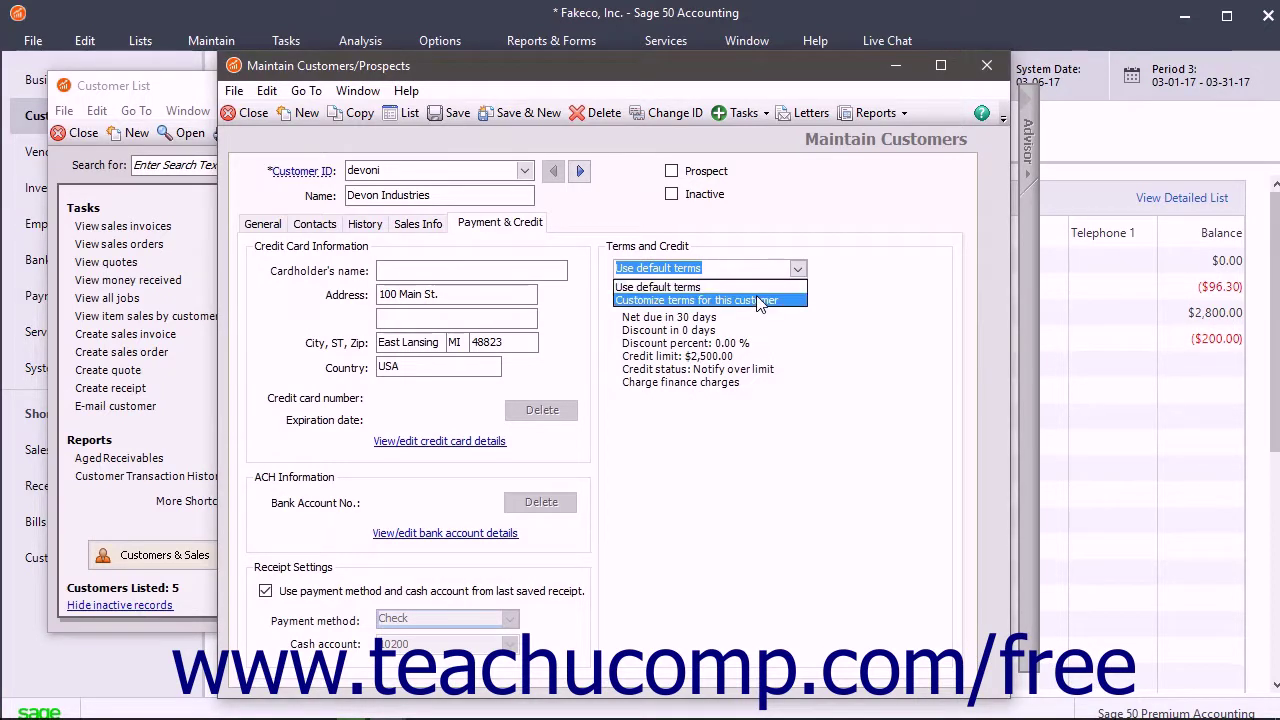
pyautogui.click(760, 301)
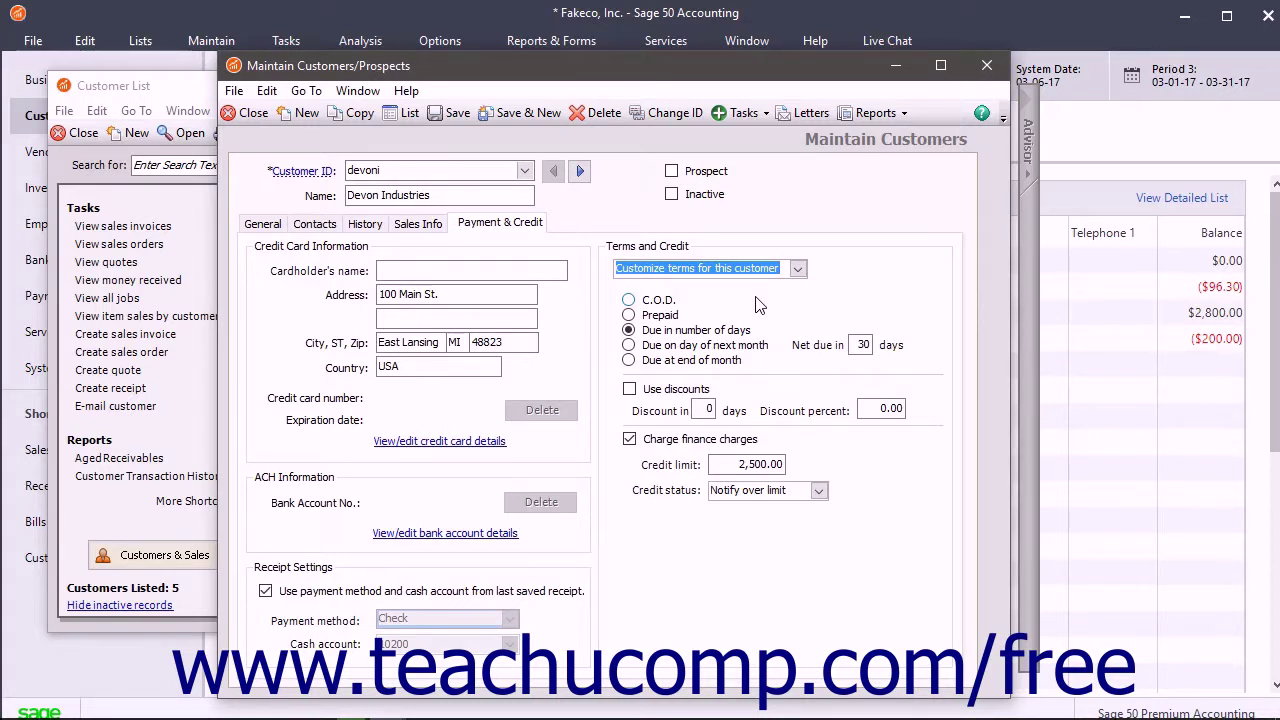
pyautogui.click(629, 389)
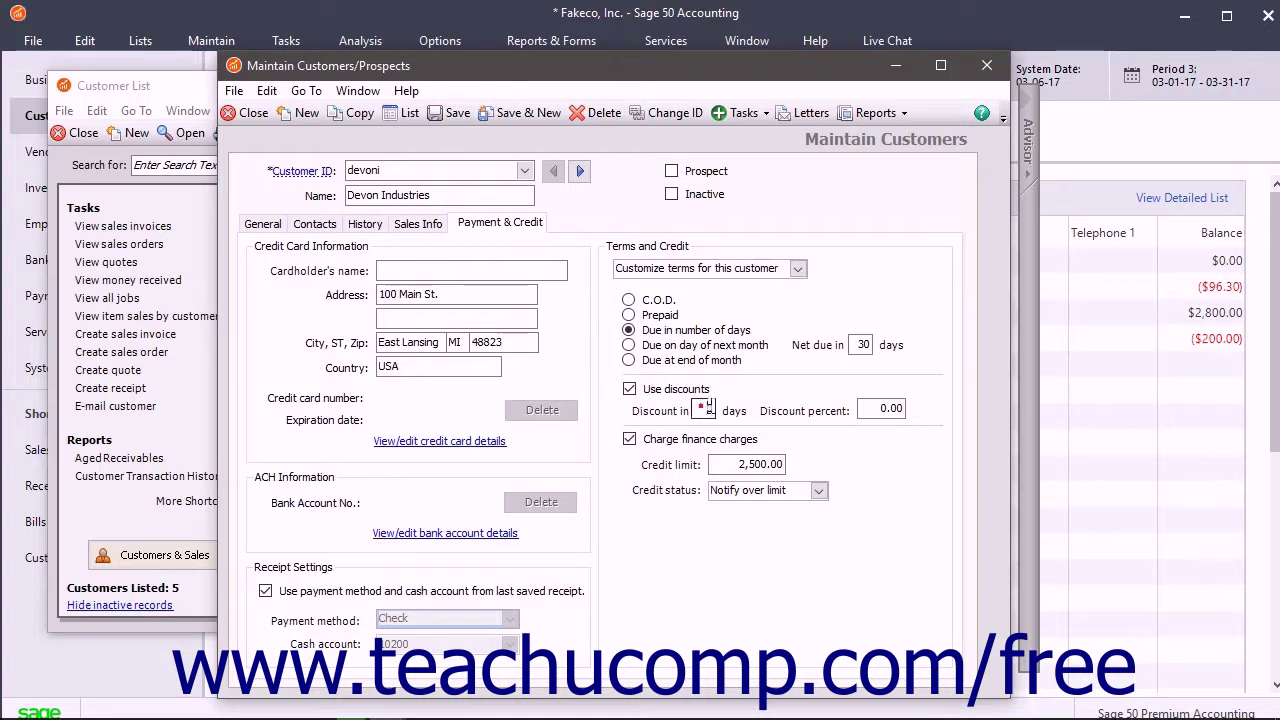
pyautogui.doubleClick(705, 410)
pyautogui.write('15')
pyautogui.press('Tab')
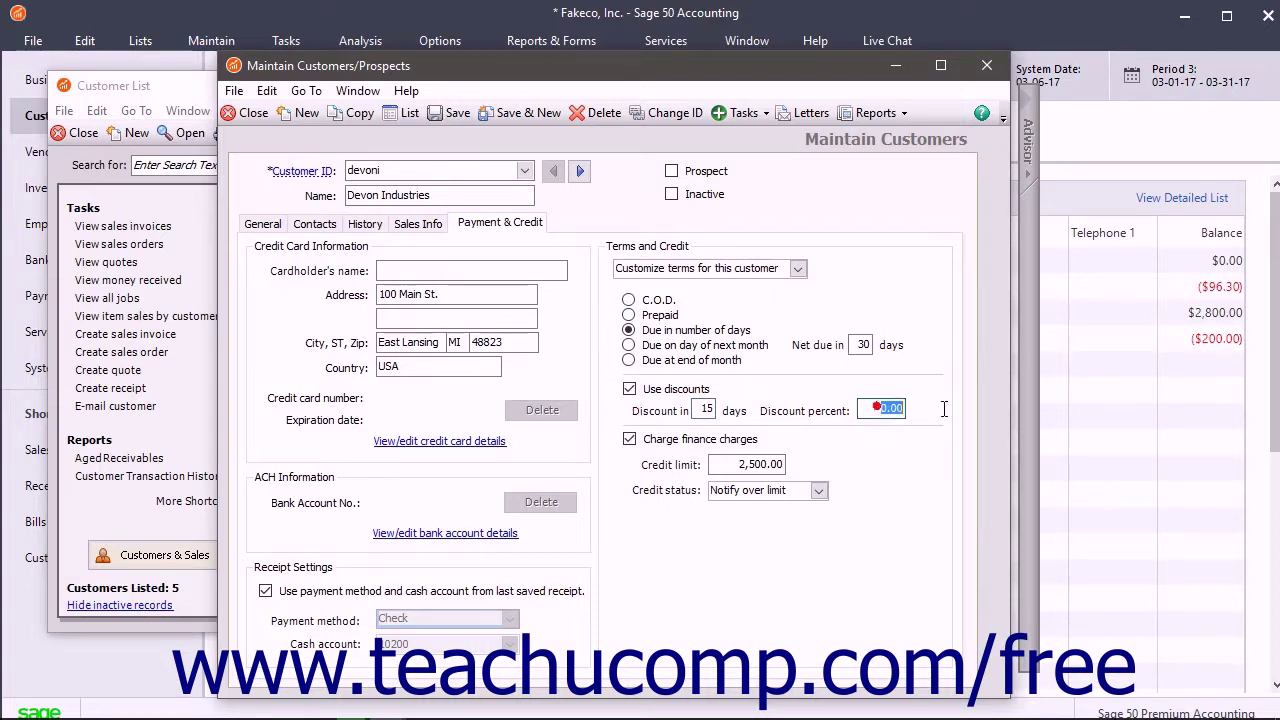
pyautogui.write('3')
# Turn off finance charges and set the credit limit to 3000.
pyautogui.click(629, 439)
pyautogui.click(740, 464)
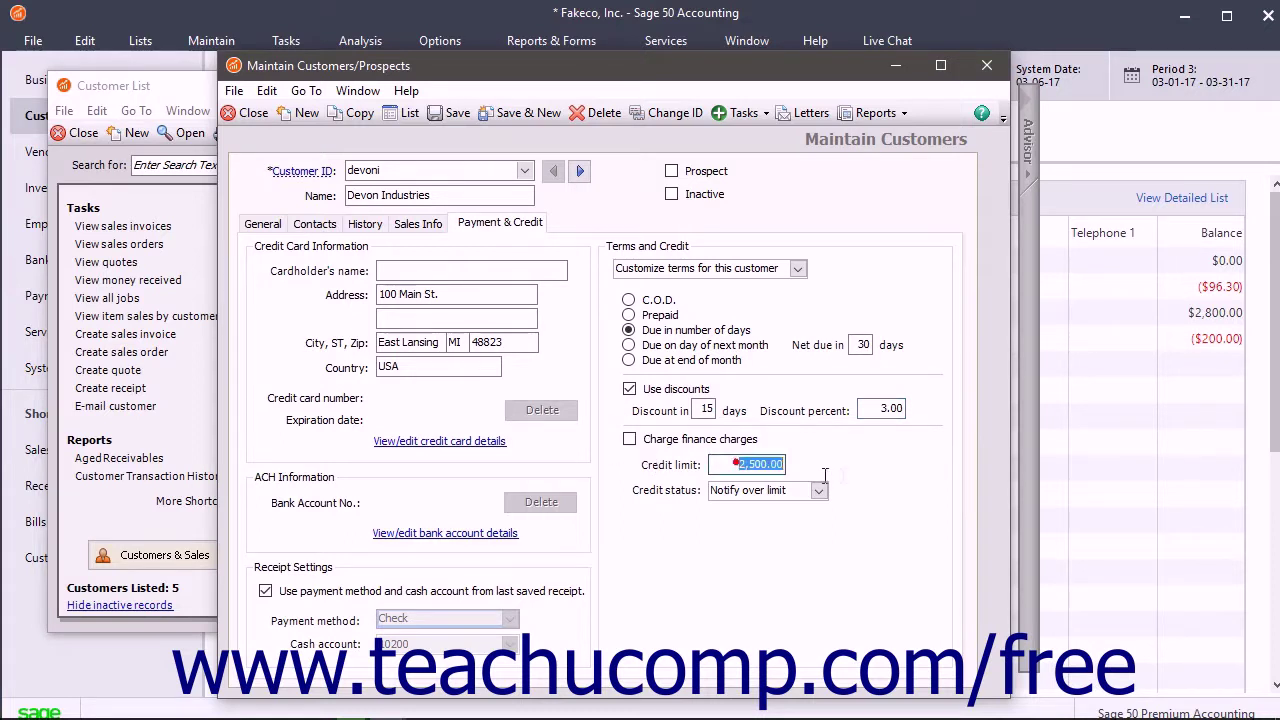
pyautogui.write('3000')
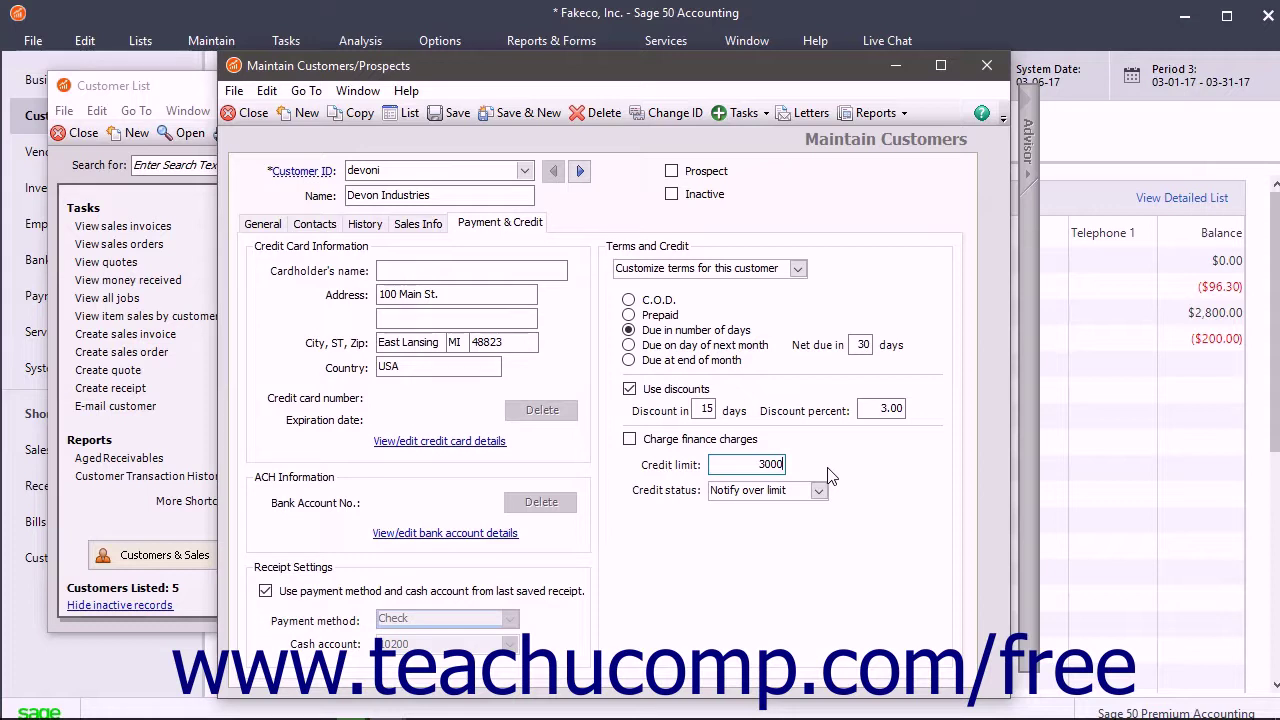
# Commit the 3,000.00 credit limit and bring up Devon Industries' credit card details.
pyautogui.click(426, 270)
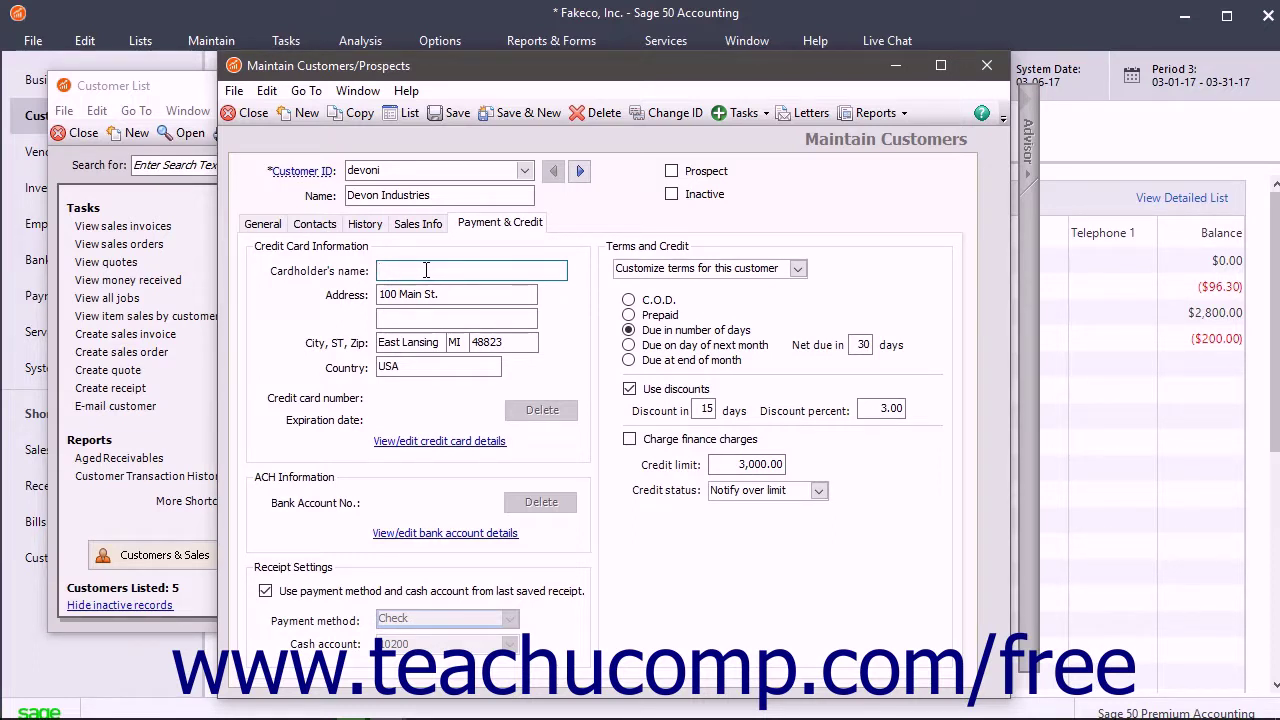
pyautogui.click(360, 300)
pyautogui.click(418, 446)
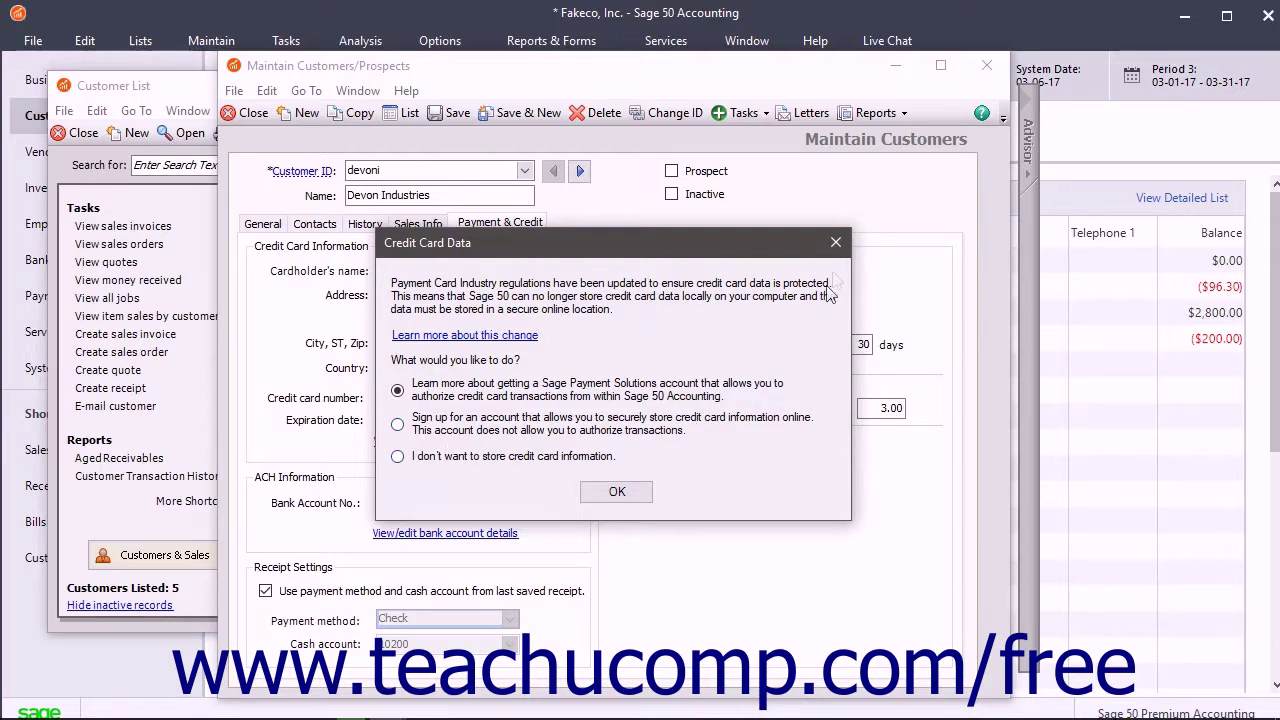
# Dismiss the Credit Card Data notice to return to Devon Industries' receipt settings.
pyautogui.click(836, 244)
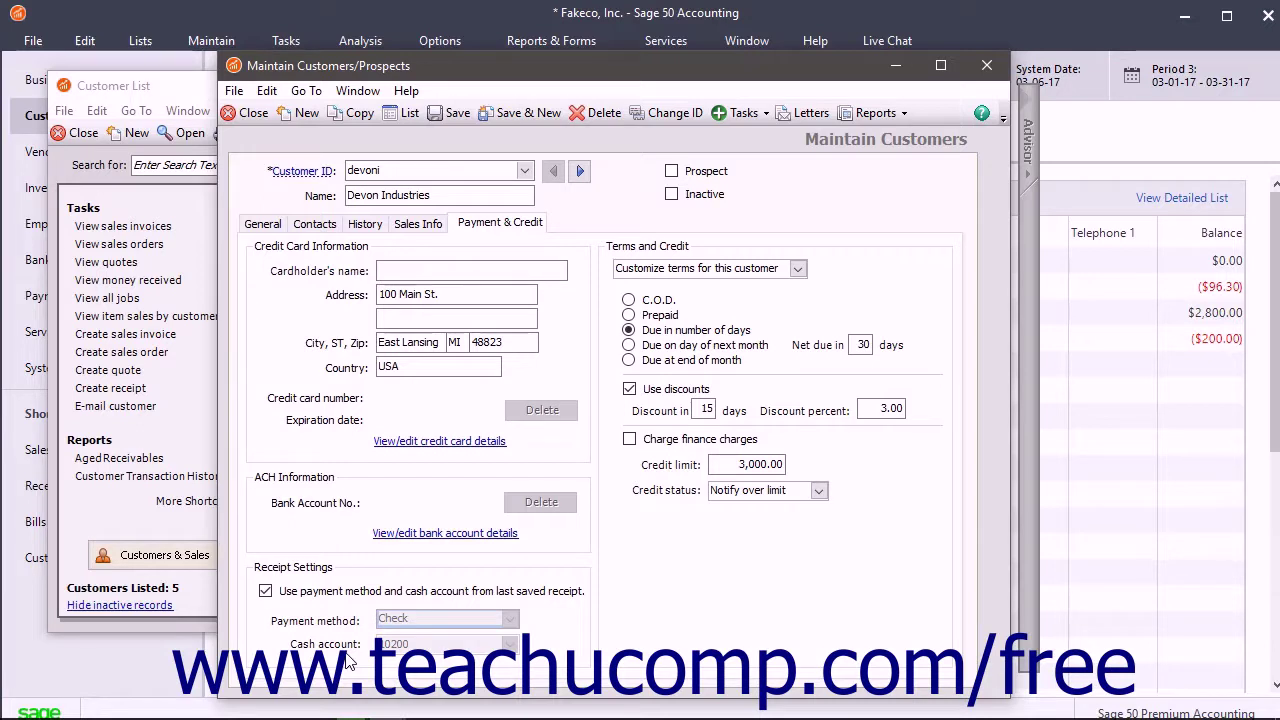
# Stop using the last saved receipt's payment method and cash account, keeping Check and 10200, and save Devon Industries.
pyautogui.click(266, 592)
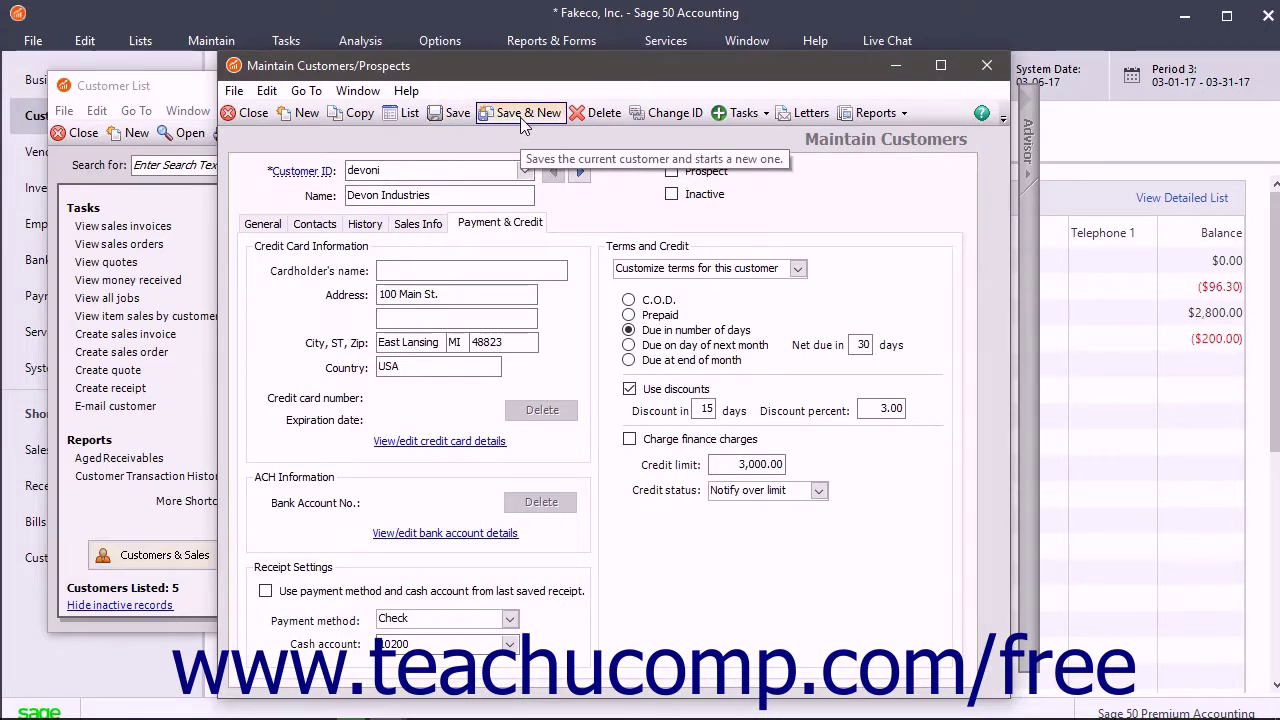
pyautogui.click(450, 116)
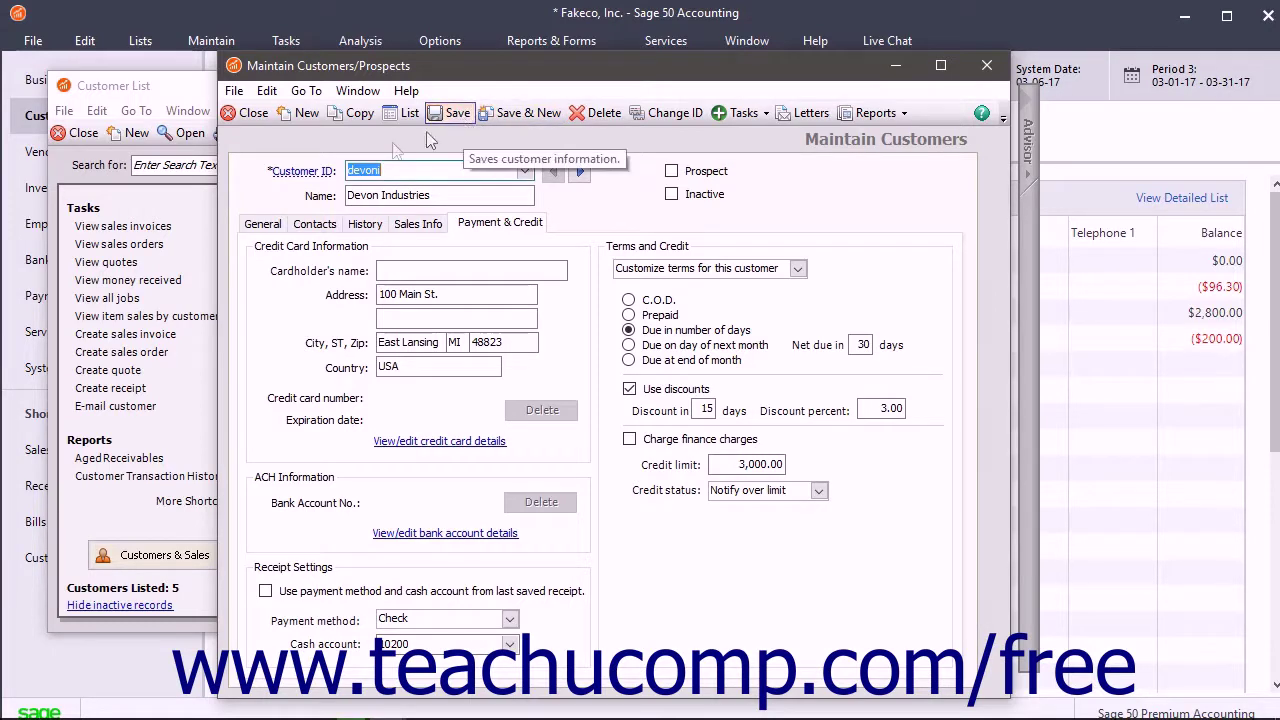